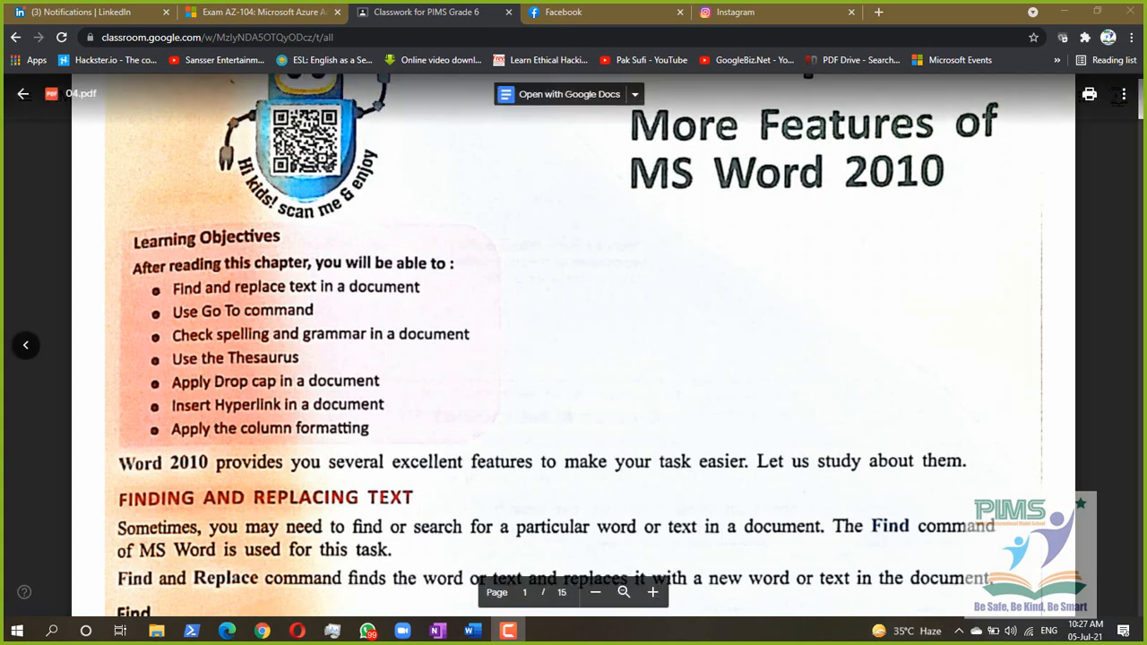
# Switch to the open Word document and enlarge its window
pyautogui.click(472, 631)
pyautogui.moveTo(781, 263); pyautogui.dragTo(379, 33)
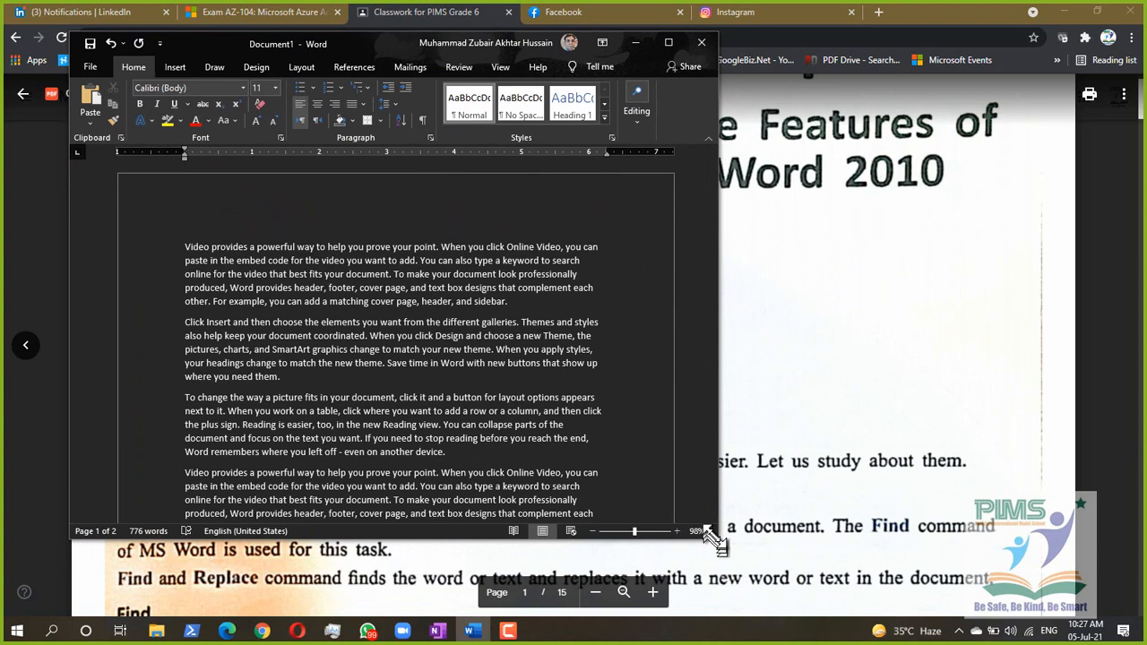
pyautogui.moveTo(708, 535); pyautogui.dragTo(978, 556)
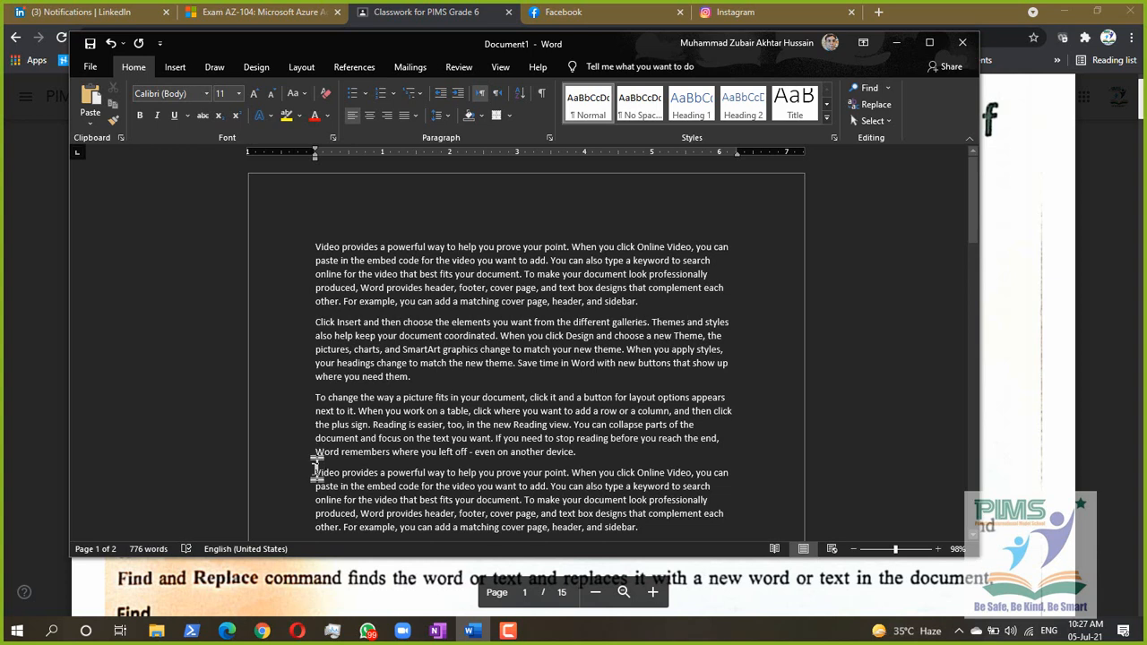
pyautogui.hotkey('ctrl', 'v')
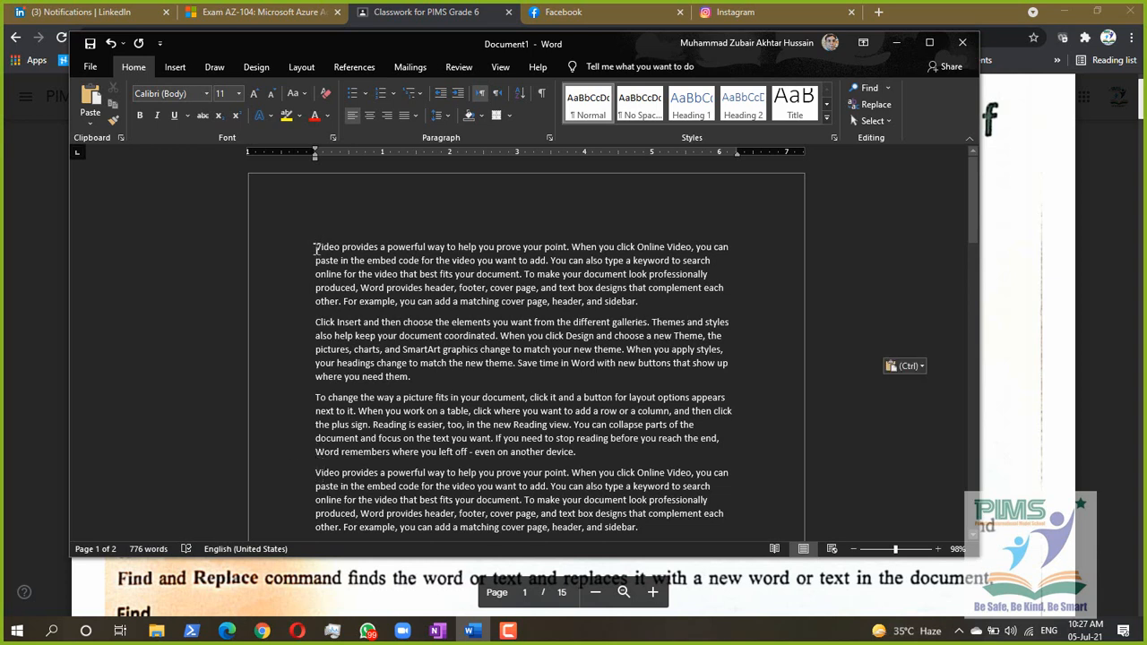
# Select the opening letter V of the first paragraph, set the document zoom to 180% and maximize the window
pyautogui.moveTo(315, 248); pyautogui.dragTo(322, 248)
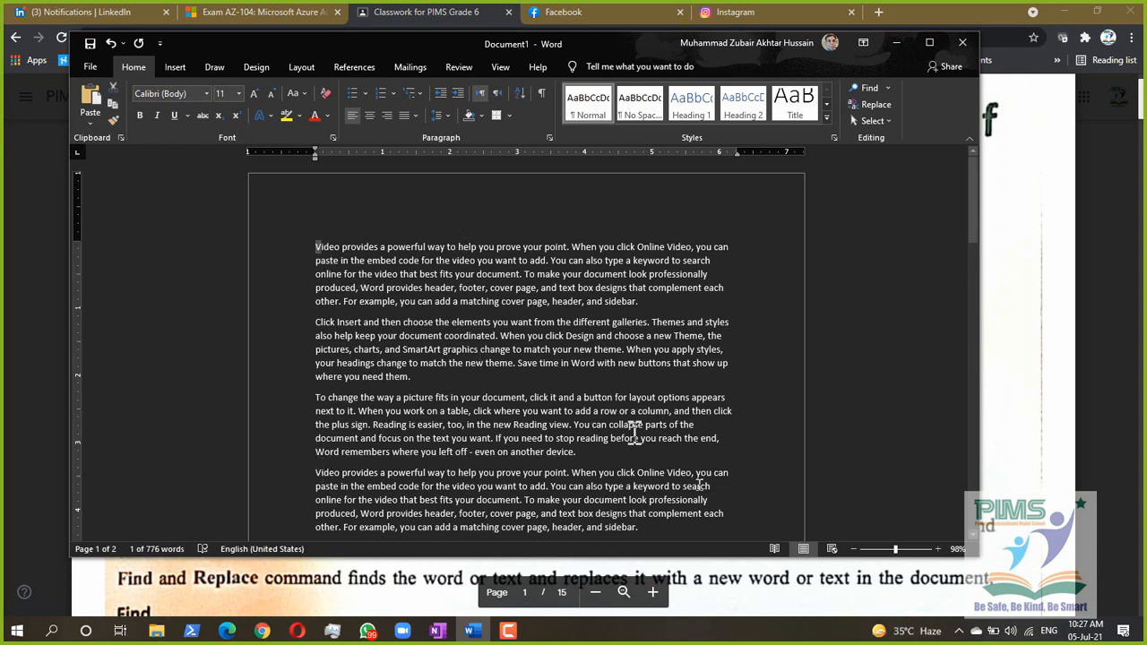
pyautogui.click(938, 549)
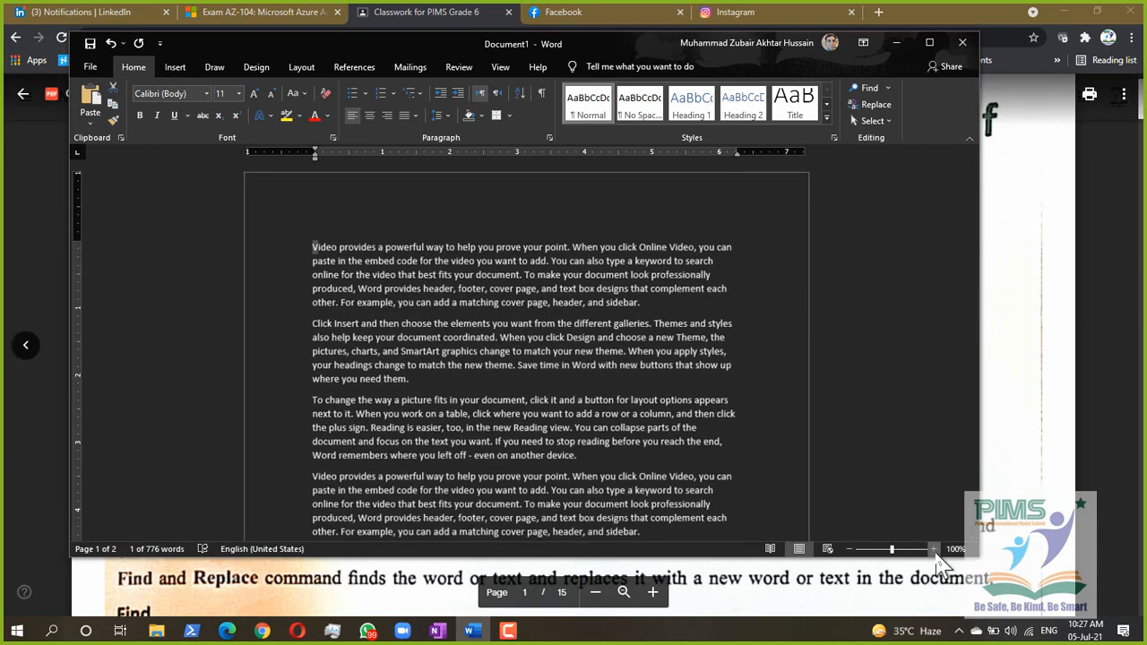
pyautogui.click(937, 549)
pyautogui.click(937, 548)
pyautogui.click(934, 548)
pyautogui.click(934, 548)
pyautogui.click(933, 548)
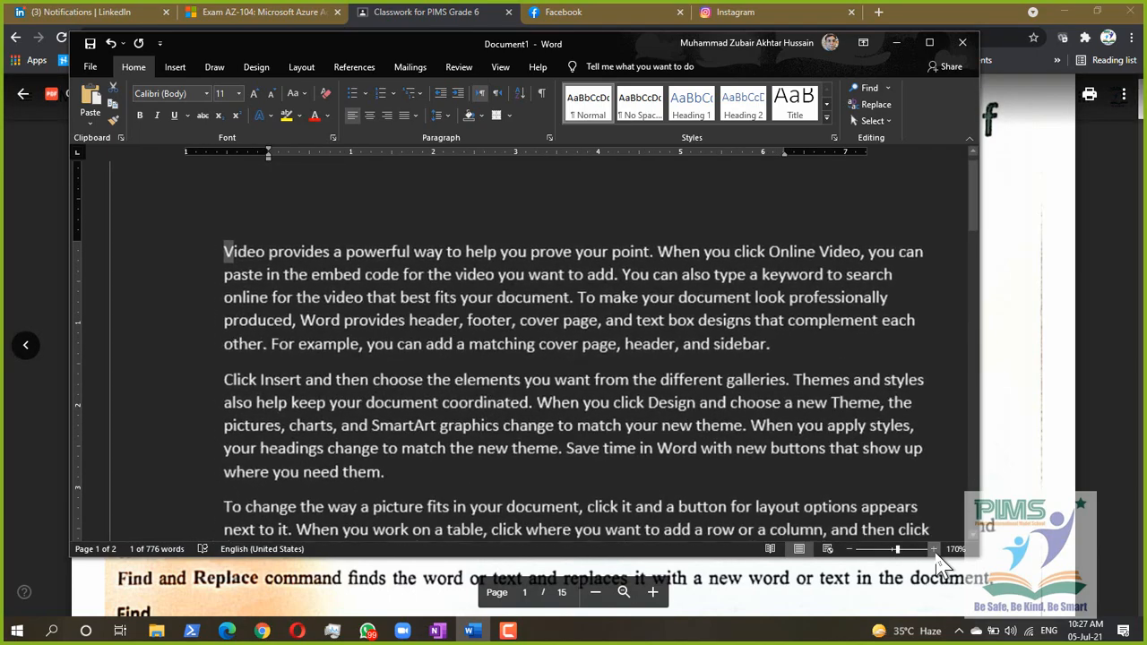
pyautogui.click(934, 549)
pyautogui.click(934, 548)
pyautogui.click(933, 549)
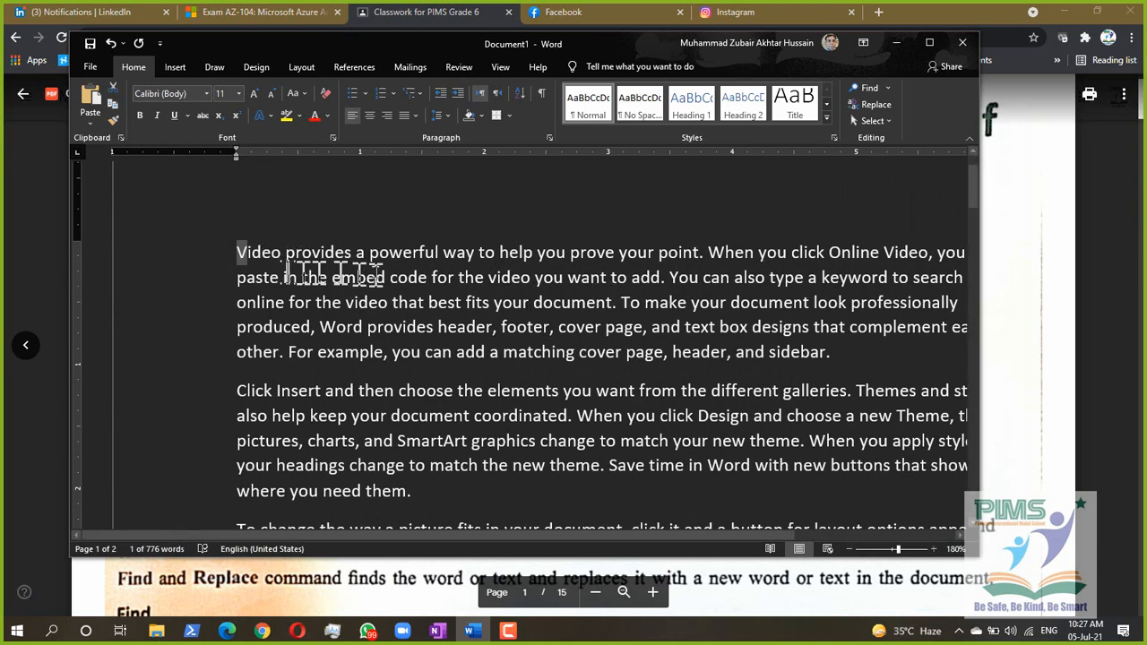
pyautogui.click(929, 42)
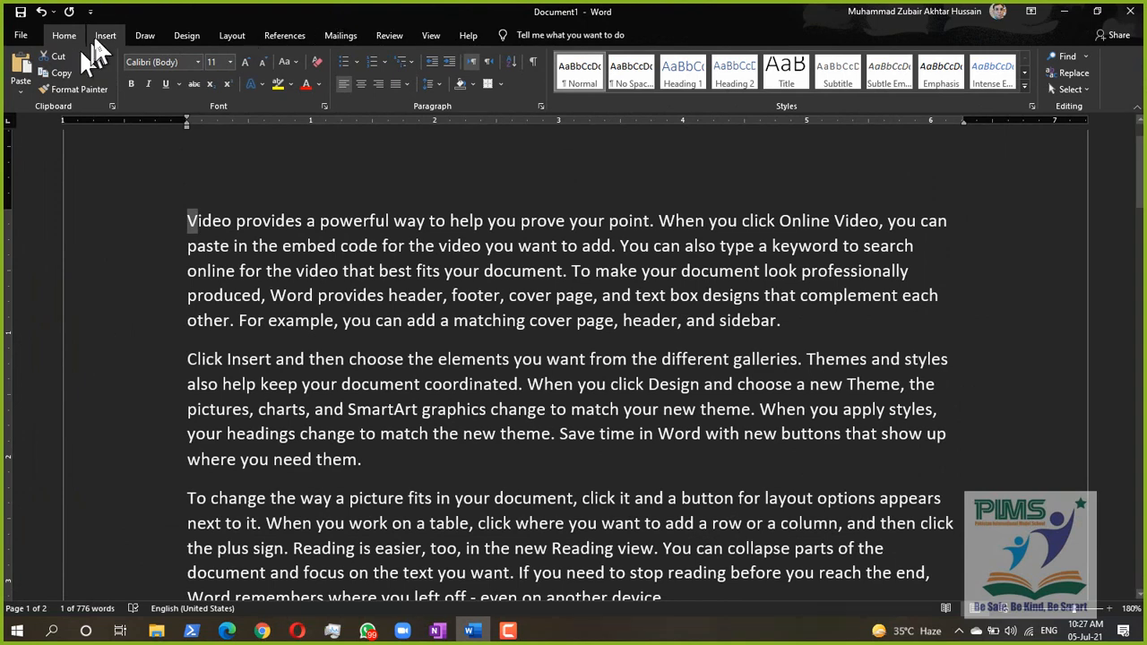
# Apply a Dropped drop cap to the opening letter V of the first paragraph
pyautogui.click(157, 39)
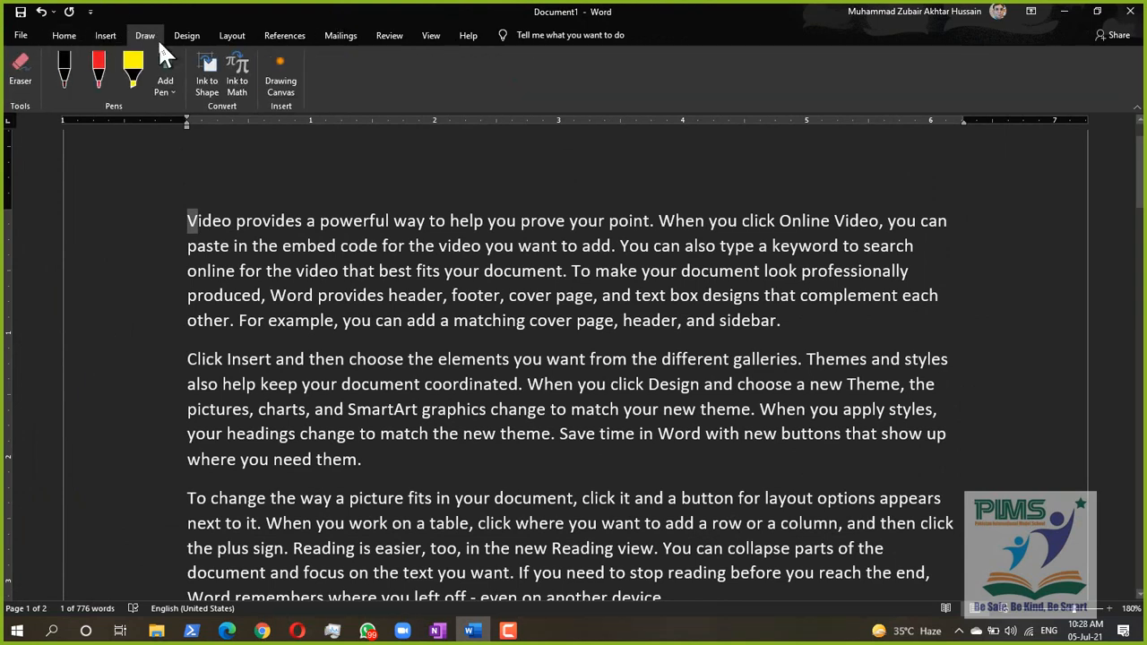
pyautogui.click(111, 40)
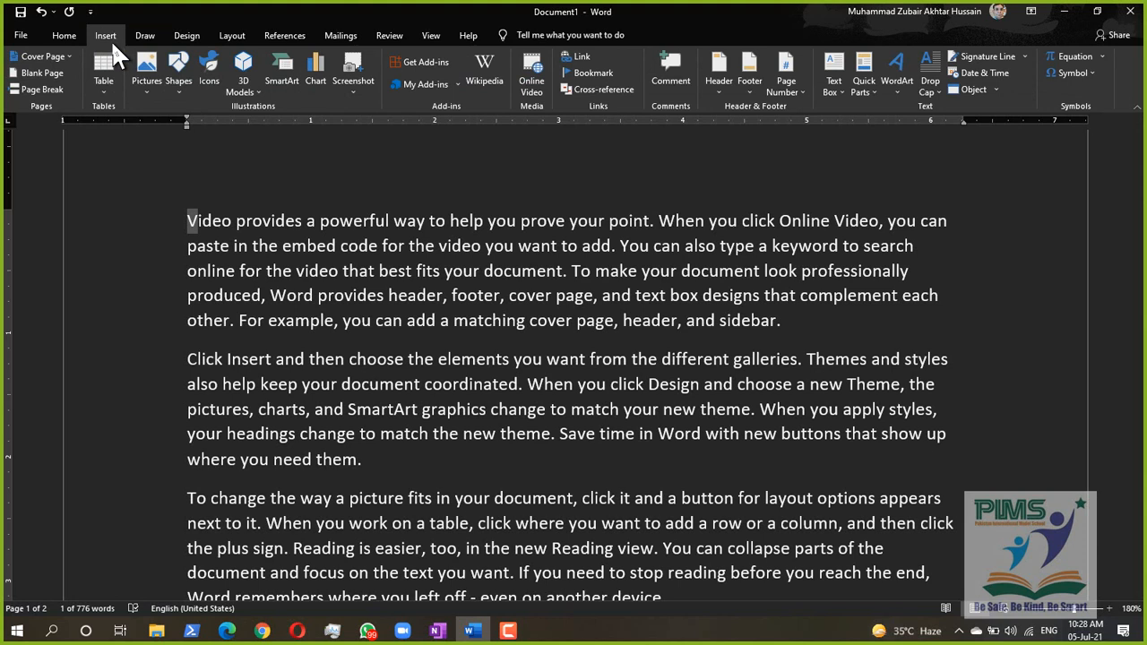
pyautogui.click(111, 41)
pyautogui.press('ctrl')
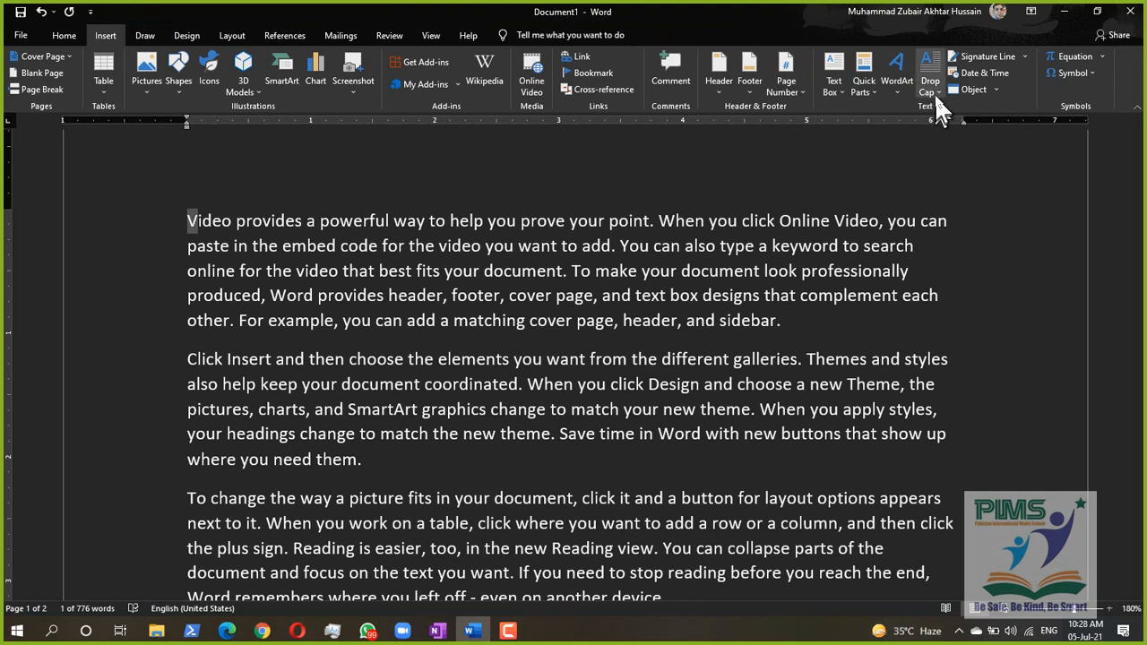
pyautogui.click(941, 90)
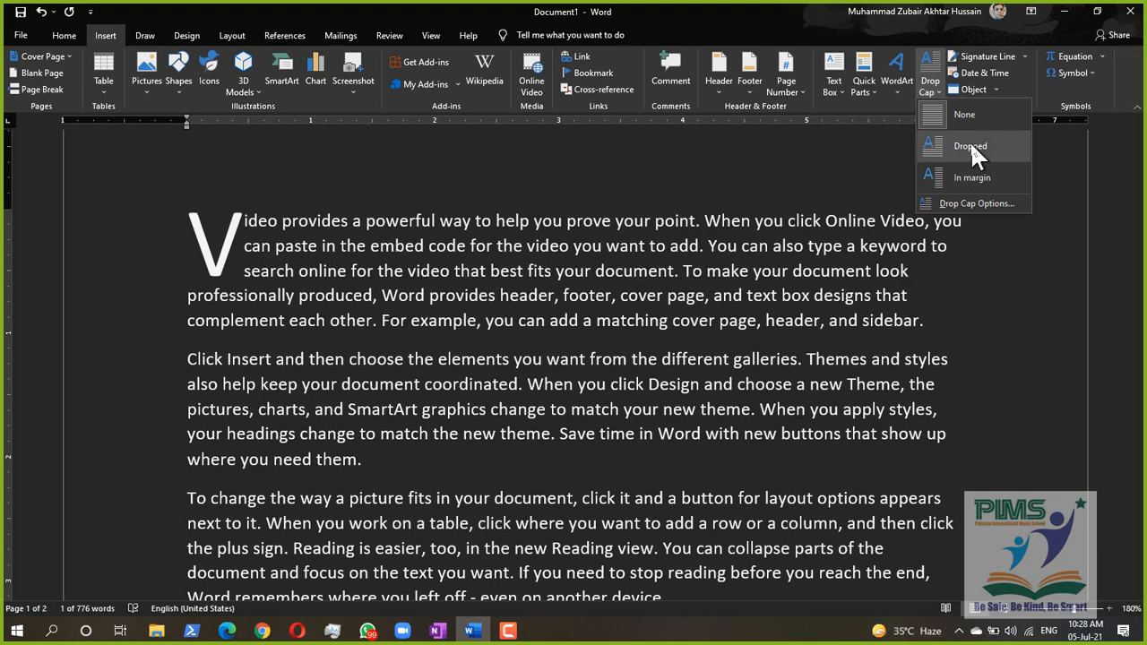
pyautogui.click(970, 144)
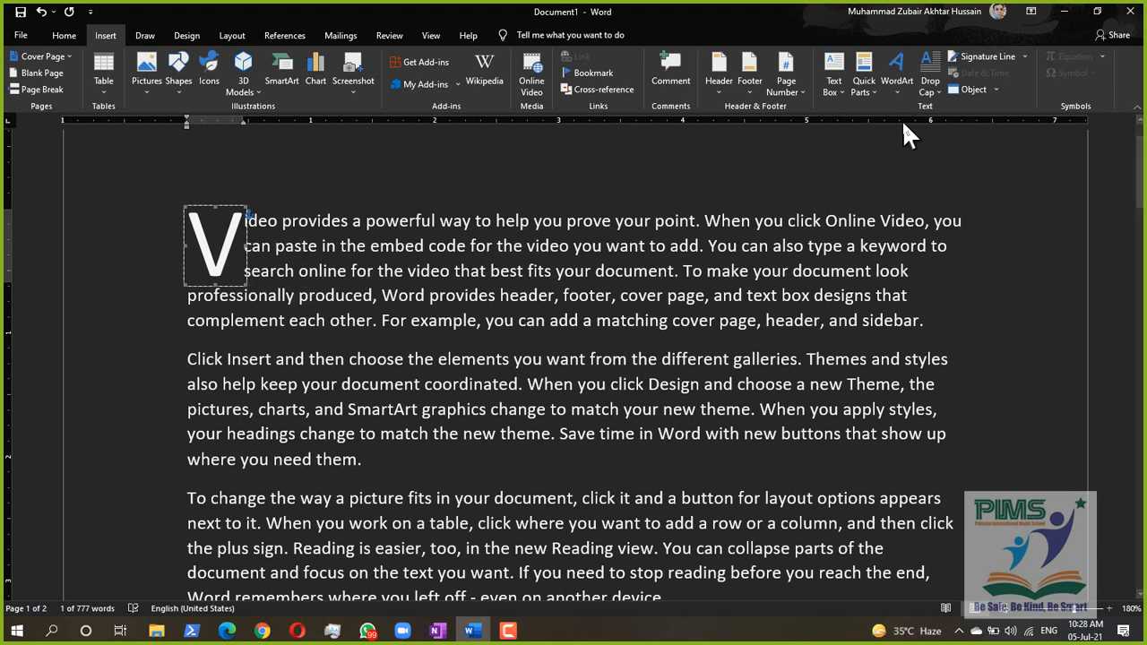
# Set the drop cap's lines to drop to 4 in the drop cap options
pyautogui.click(932, 85)
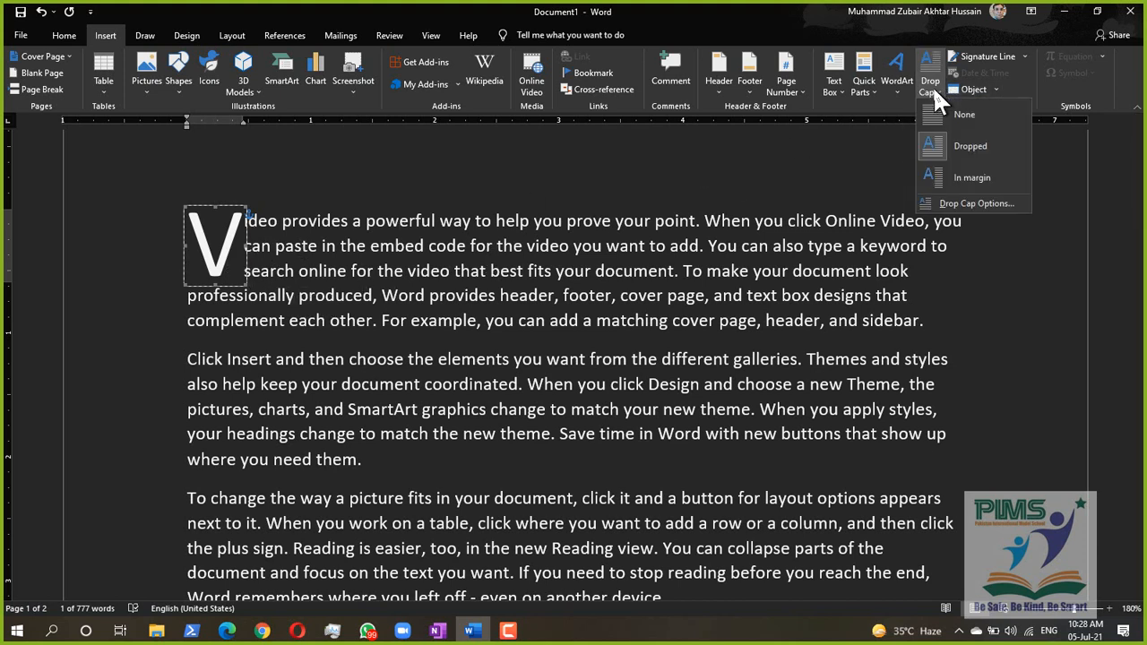
pyautogui.click(970, 206)
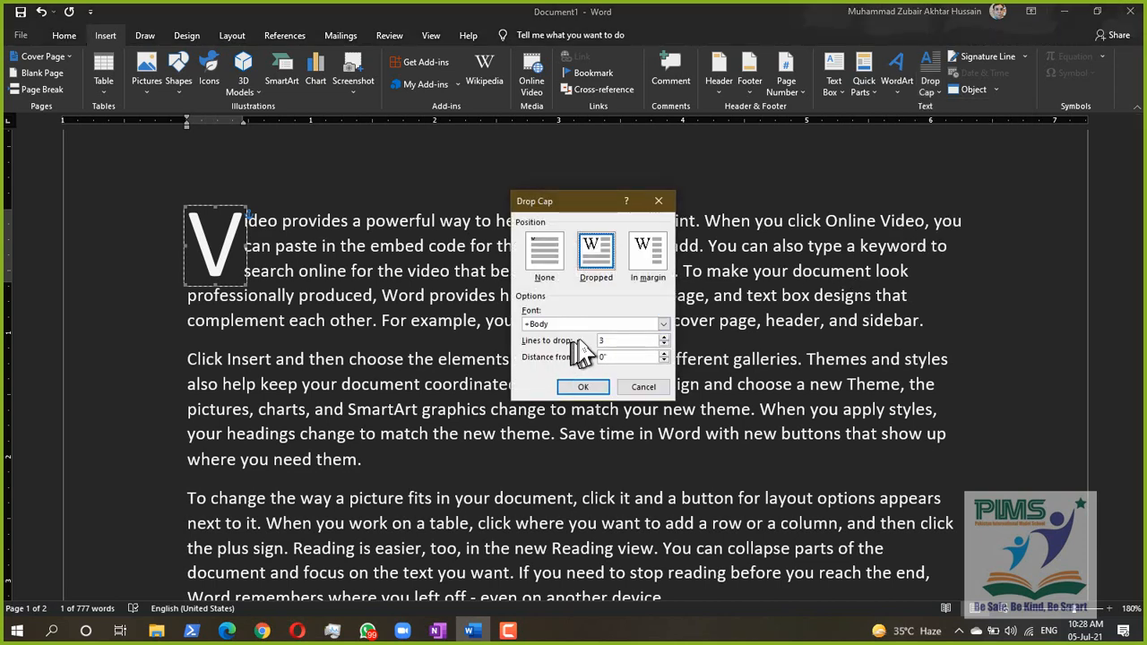
pyautogui.click(664, 325)
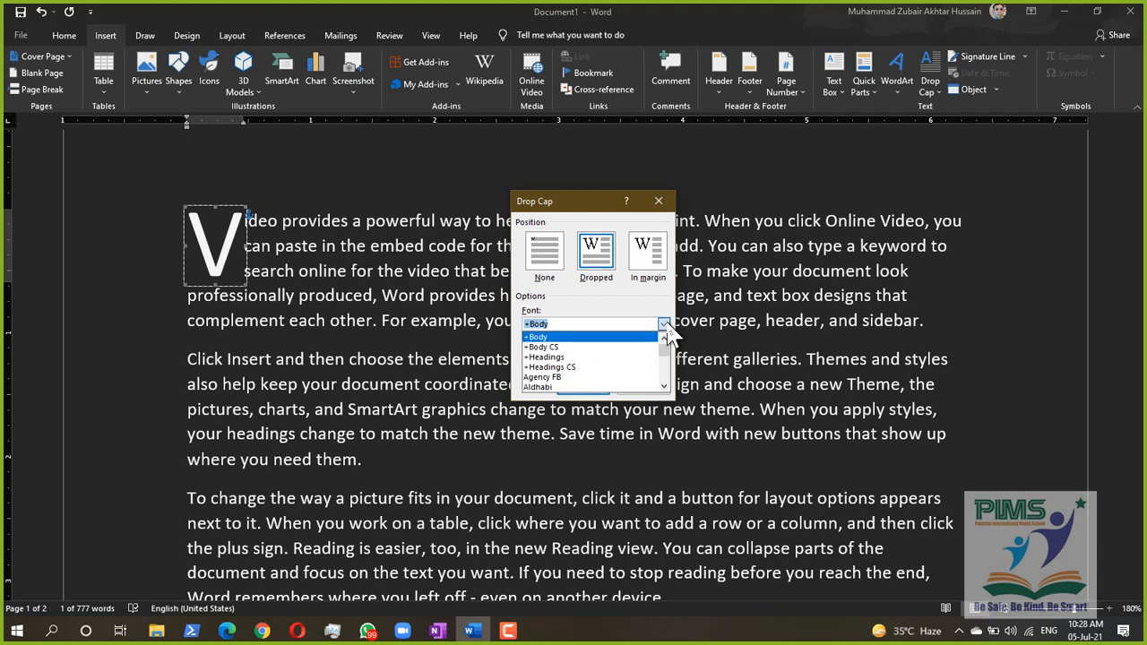
pyautogui.click(665, 326)
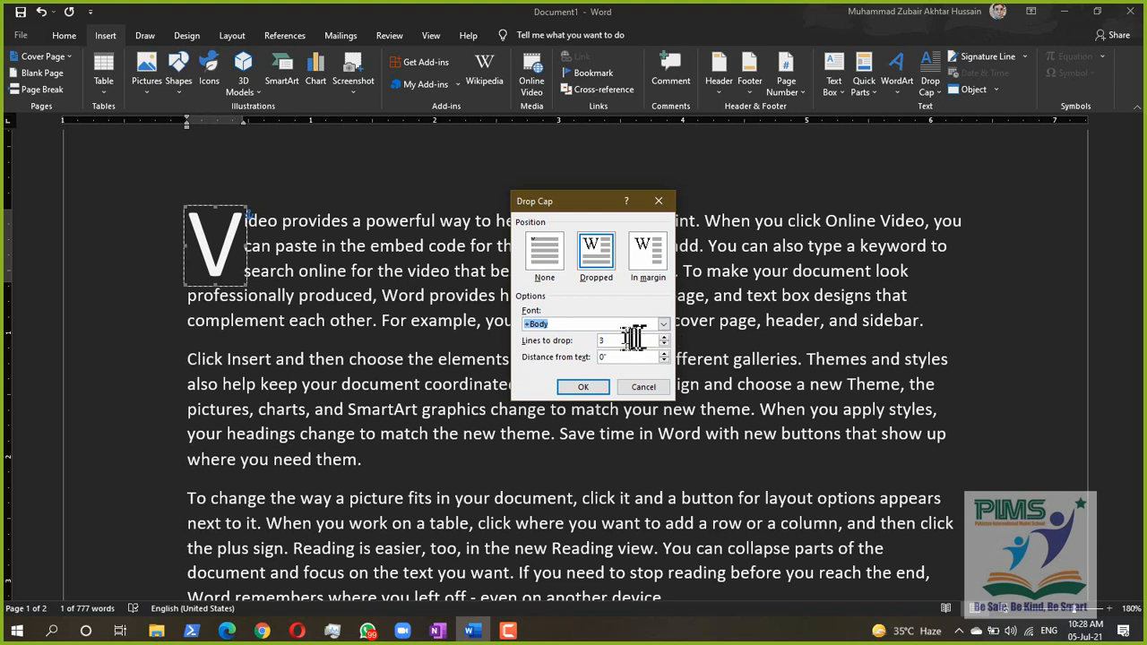
pyautogui.click(626, 340)
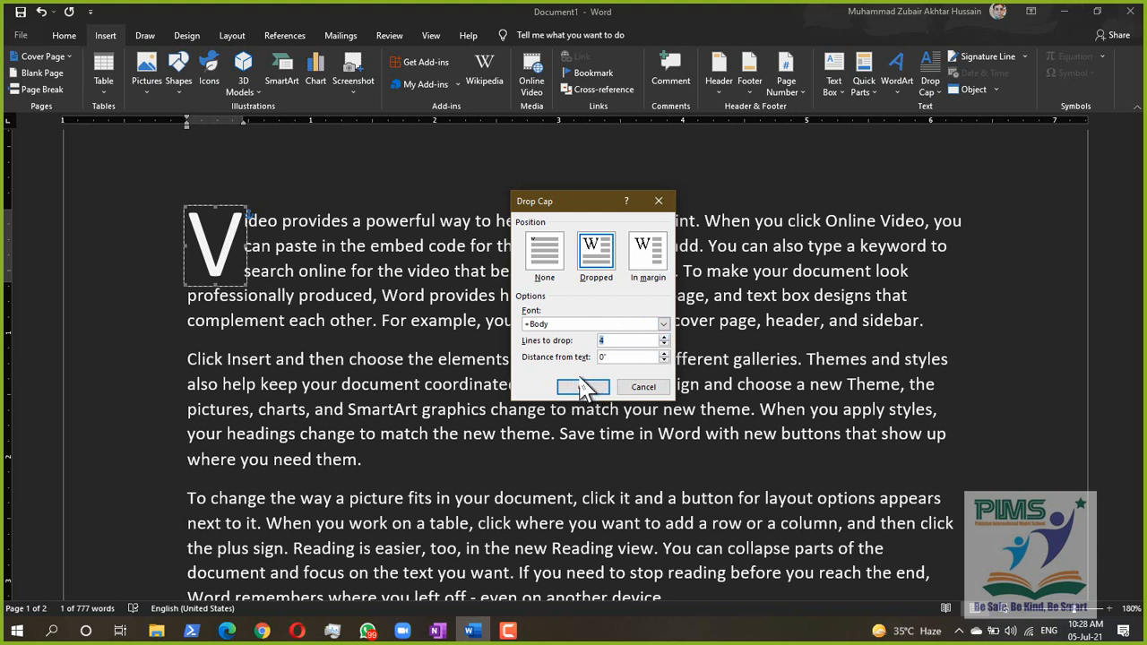
pyautogui.click(584, 387)
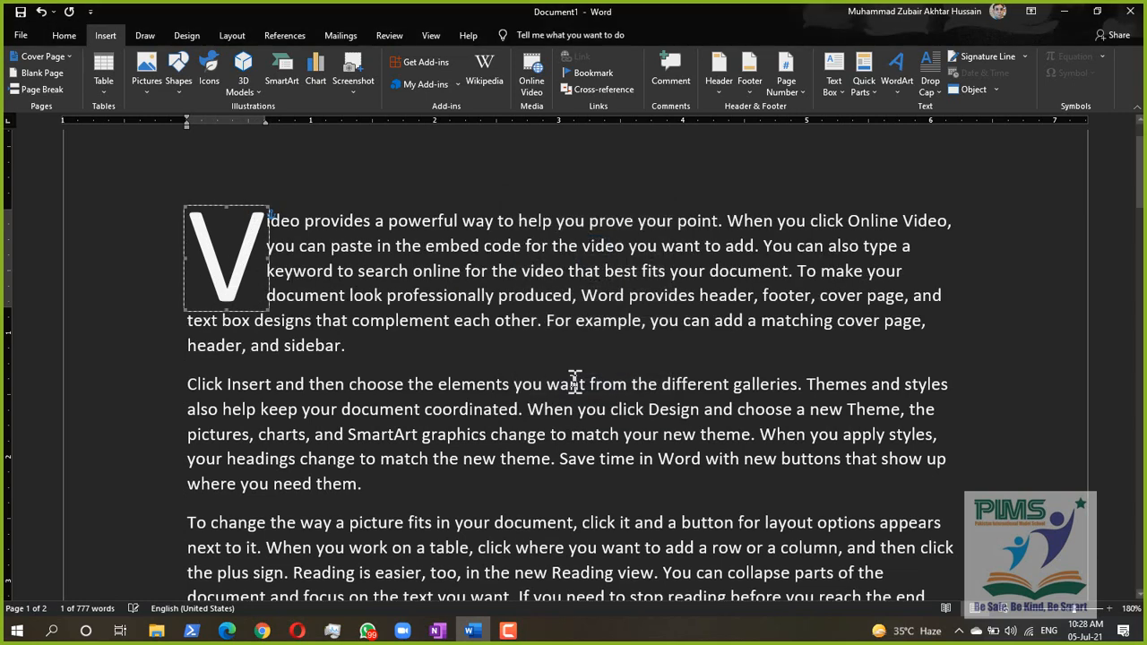
# Set the drop cap to 3 lines with a distance from text of 0.2"
pyautogui.click(897, 71)
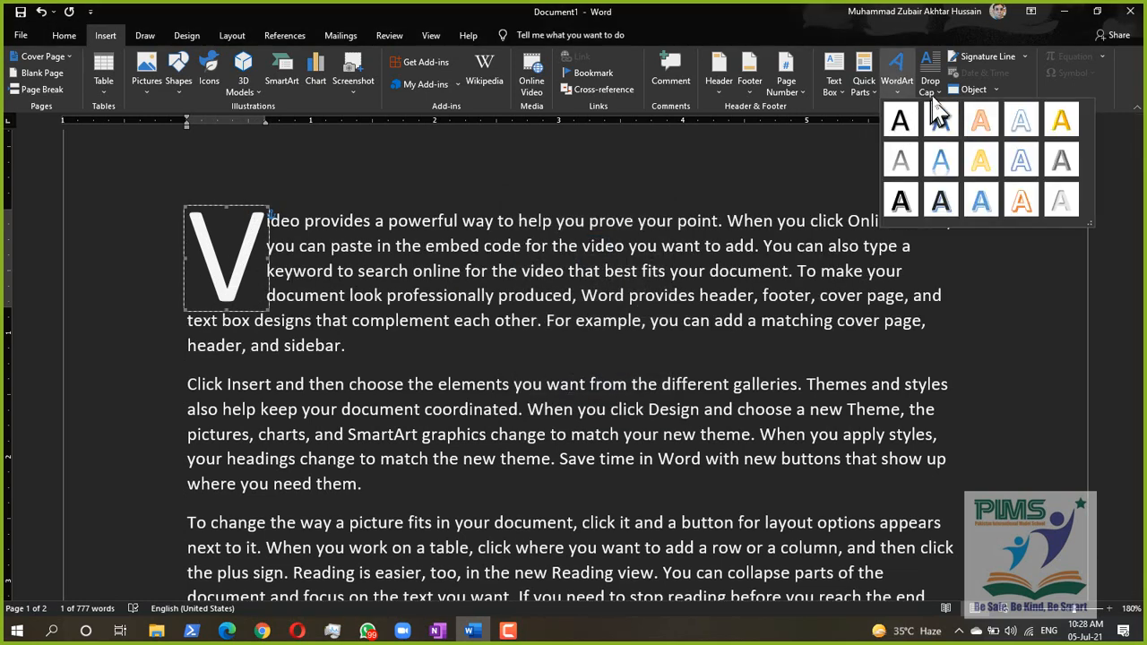
pyautogui.click(933, 84)
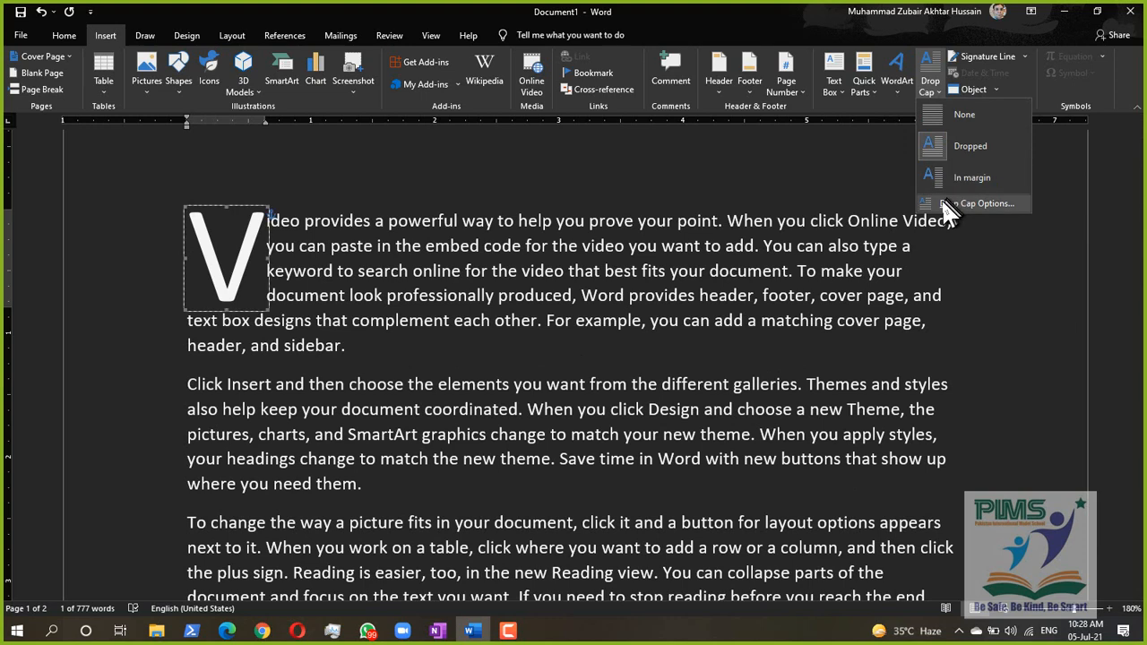
pyautogui.click(949, 204)
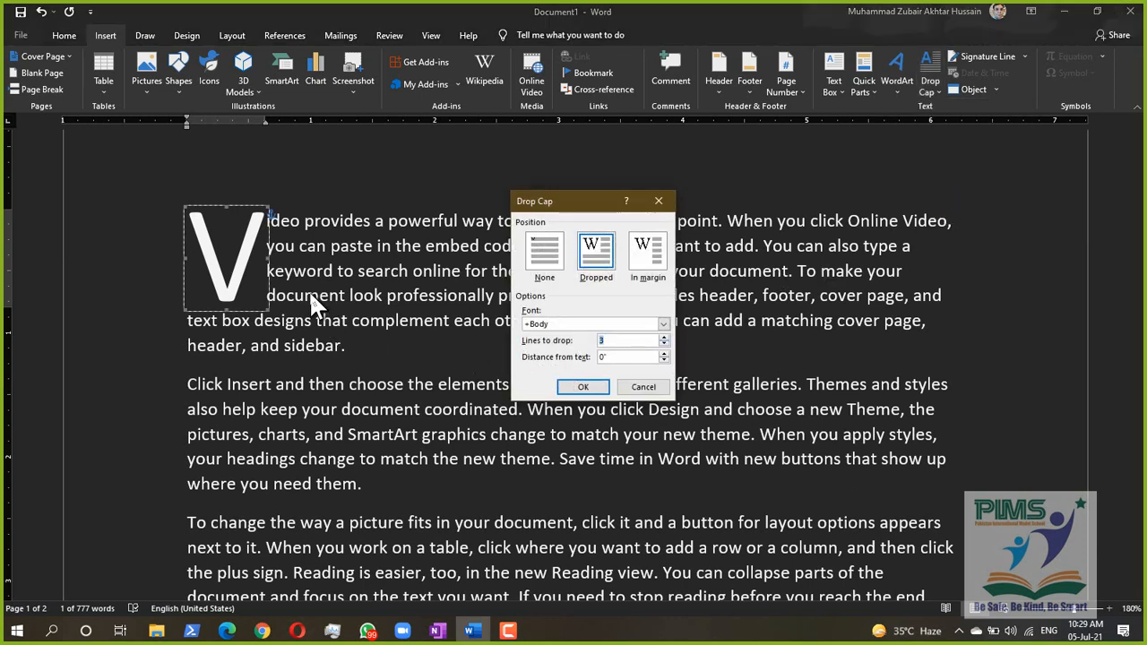
pyautogui.press('ctrl')
pyautogui.click(664, 354)
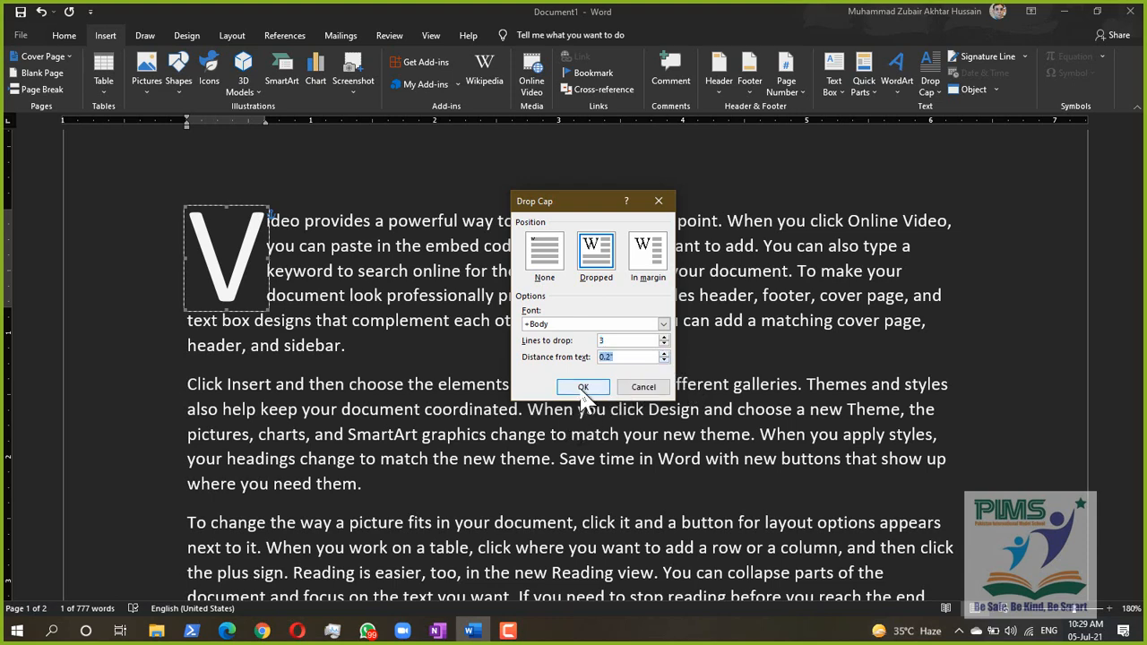
pyautogui.click(582, 386)
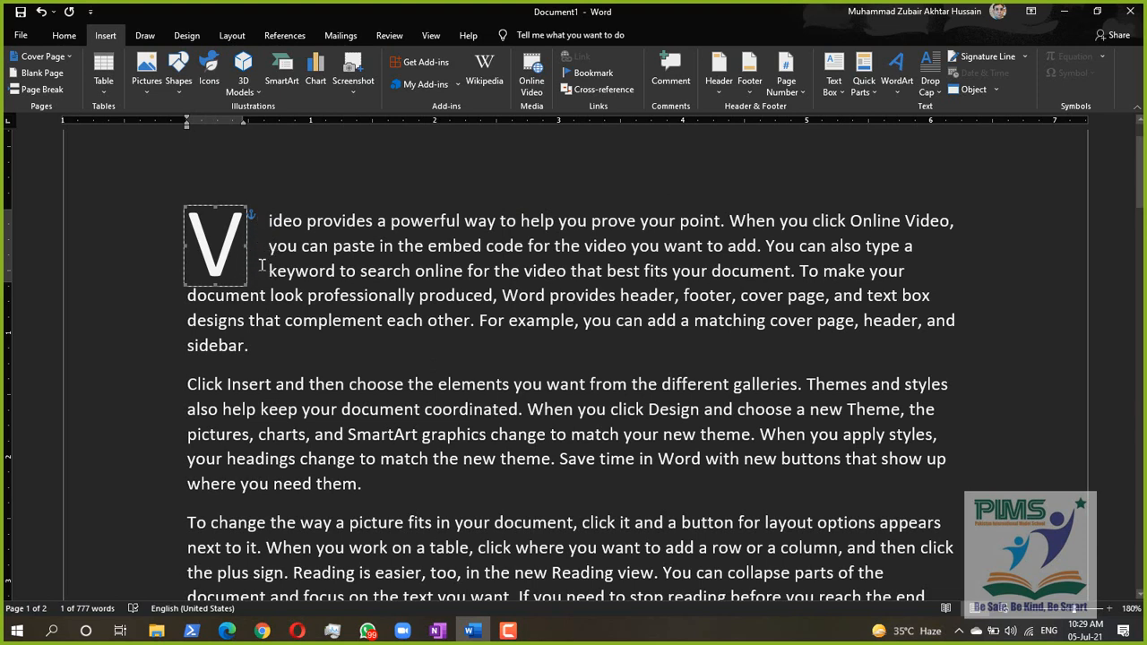
# Set the drop cap's distance from text to 0"
pyautogui.click(930, 91)
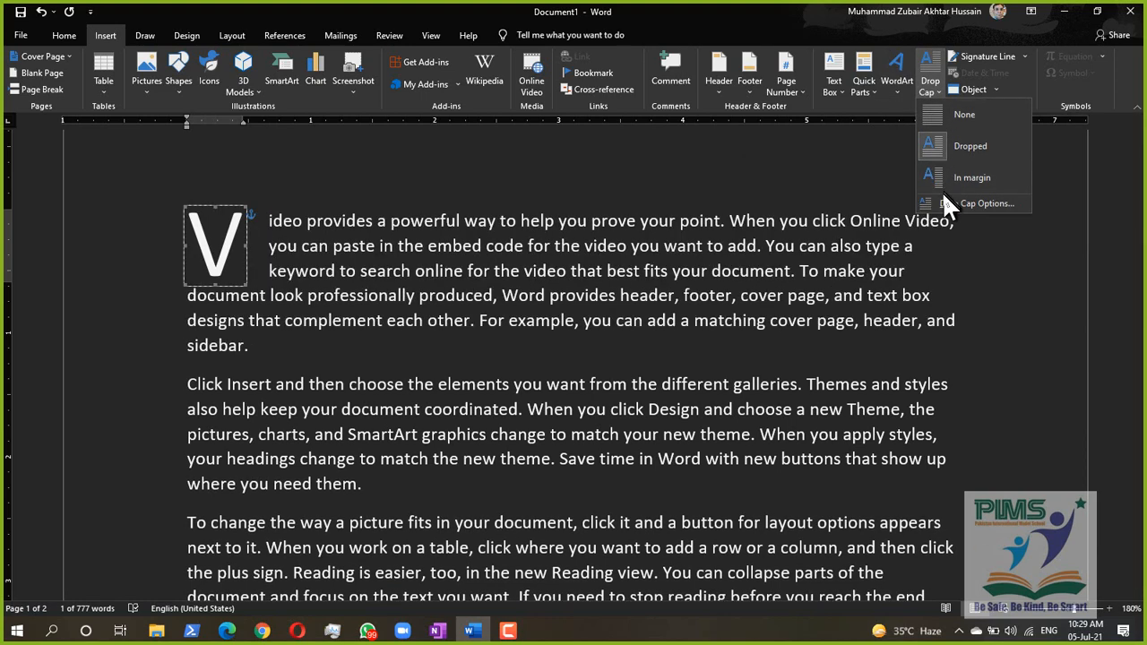
pyautogui.click(944, 202)
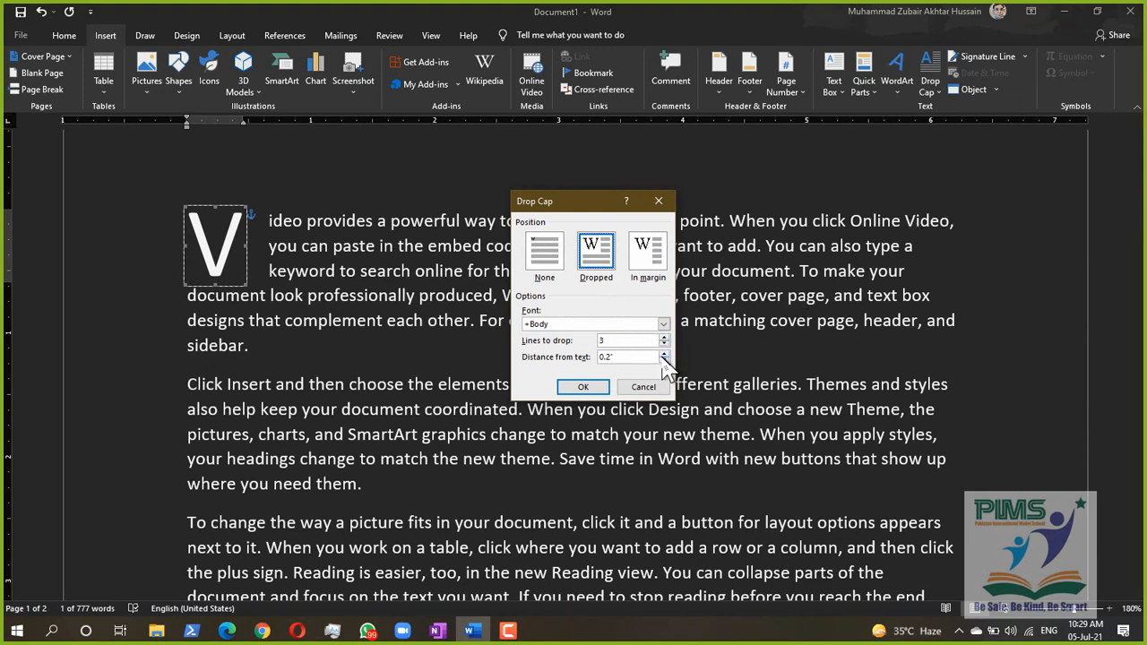
pyautogui.click(664, 361)
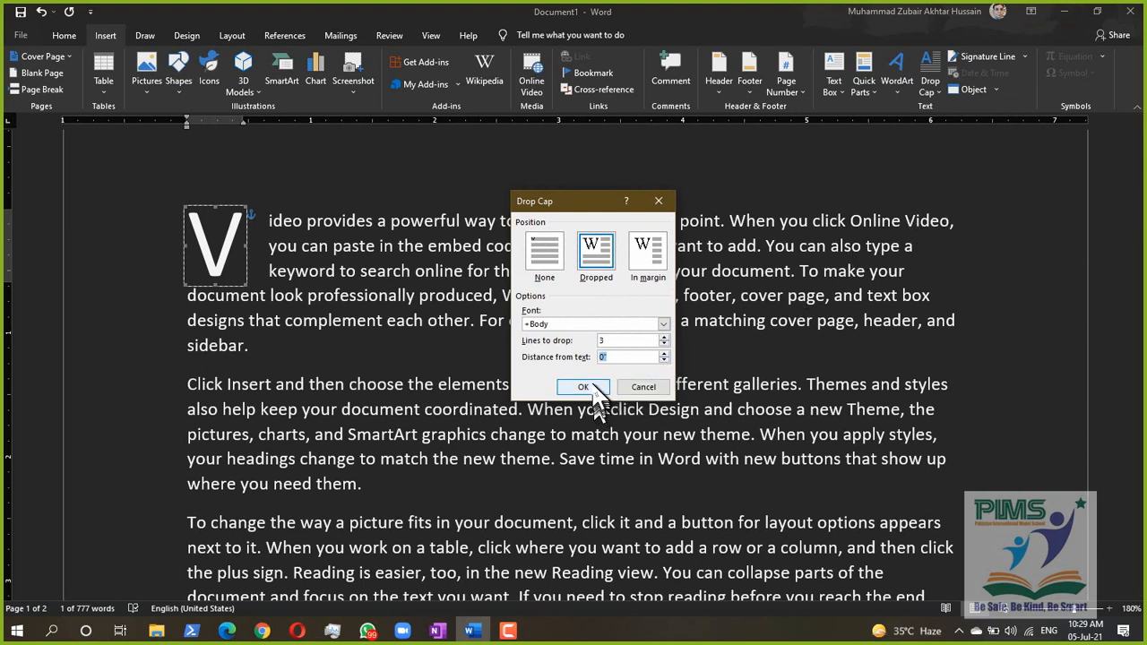
pyautogui.click(582, 387)
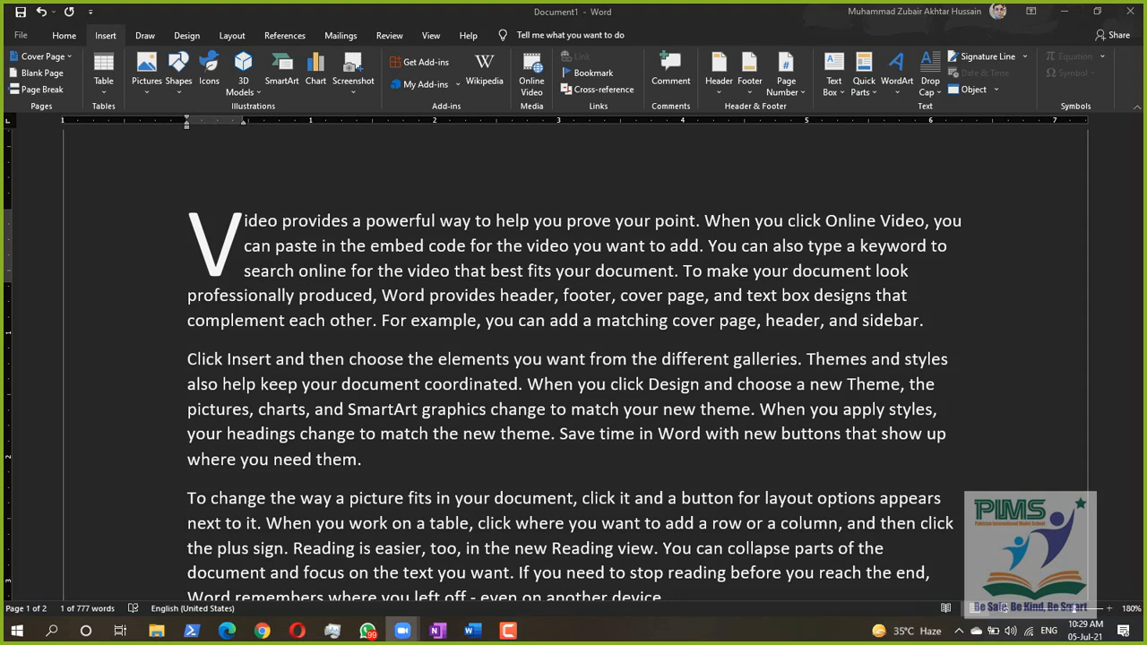
# Switch to the textbook chapter in Chrome to check its learning objectives and return to the Word document
pyautogui.click(622, 308)
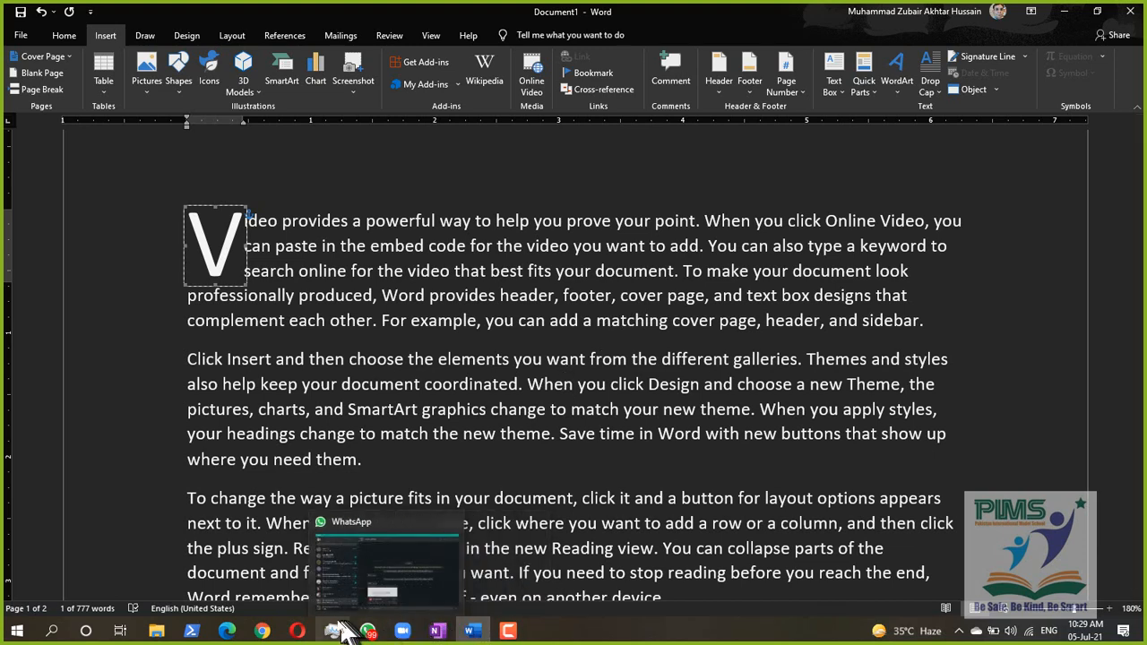
pyautogui.click(267, 626)
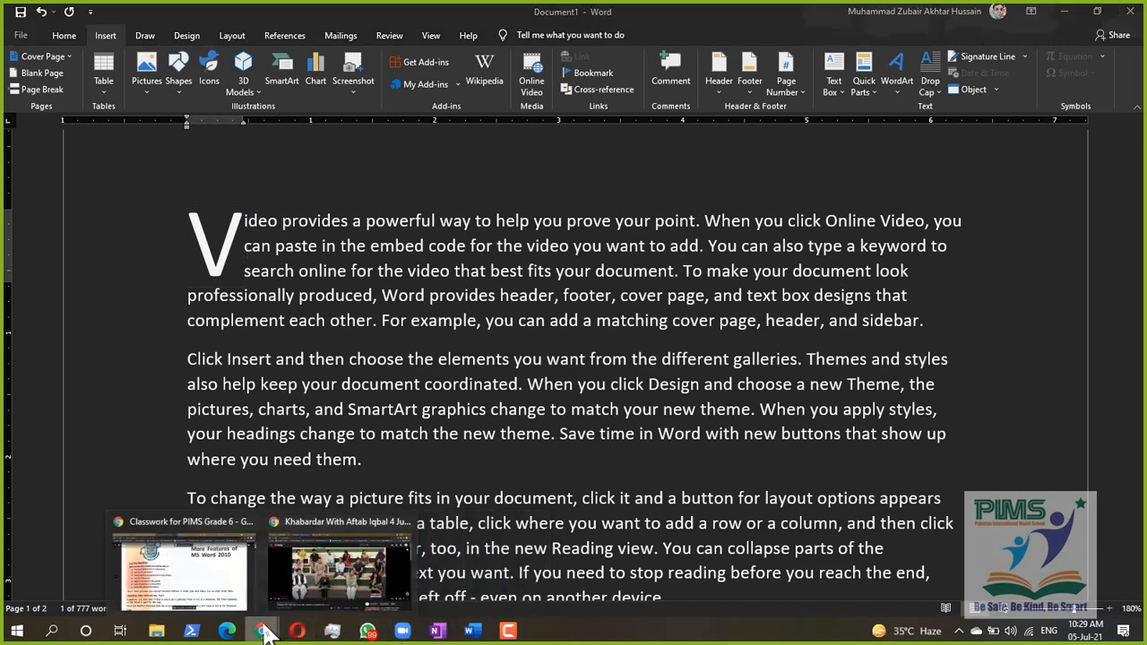
pyautogui.click(208, 578)
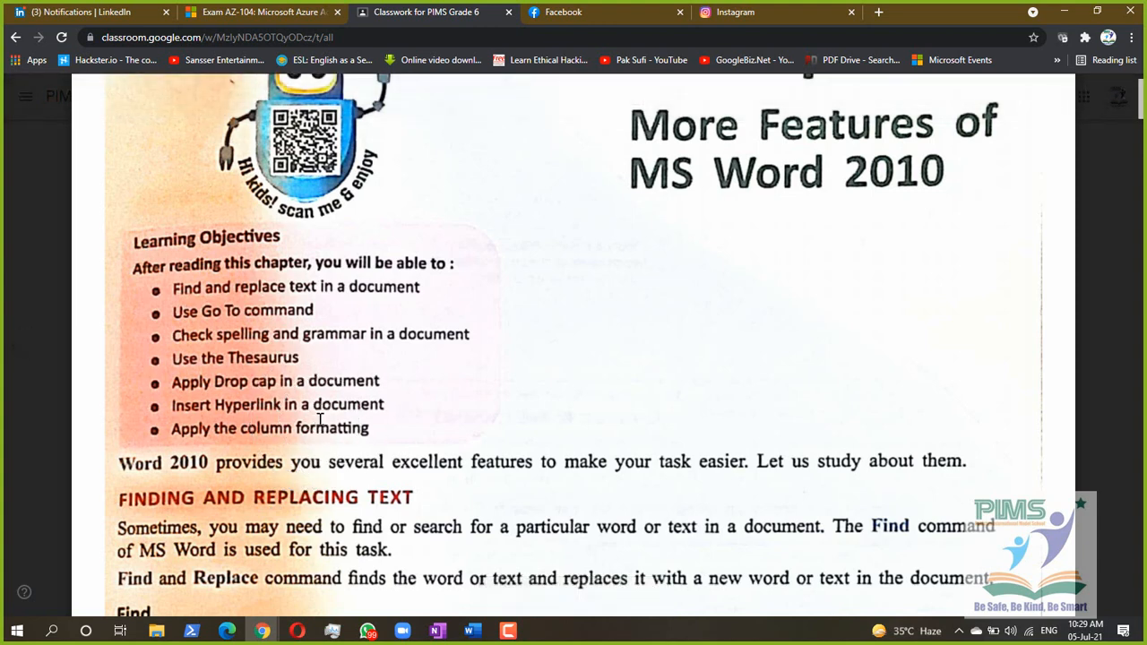
pyautogui.hotkey('alt', 'Tab')
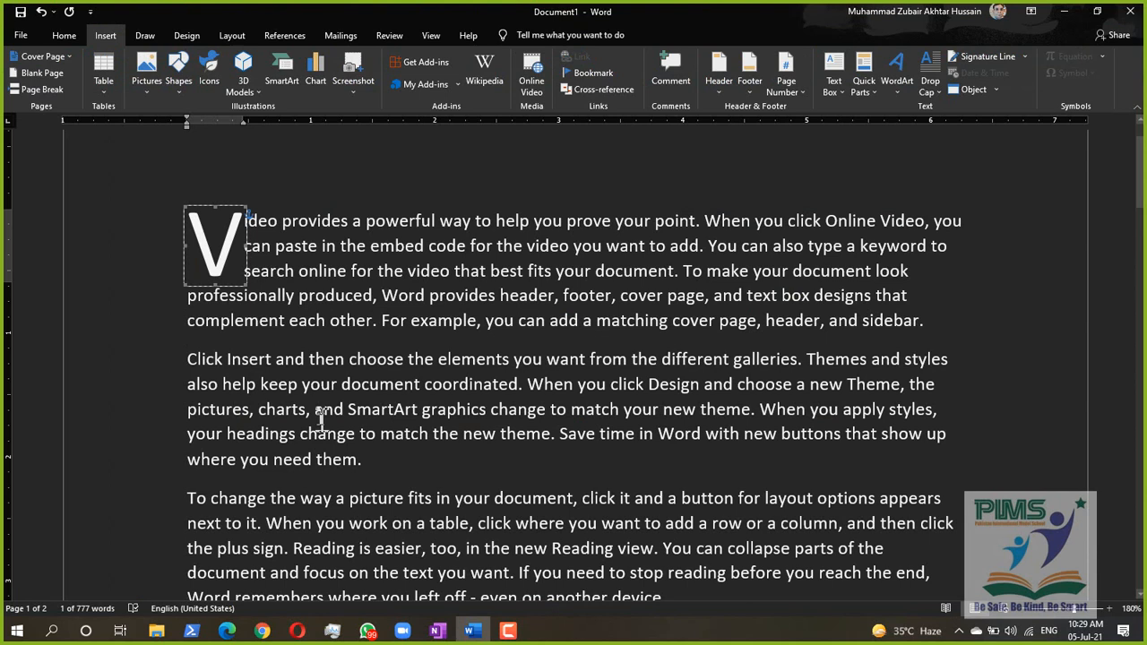
pyautogui.click(374, 466)
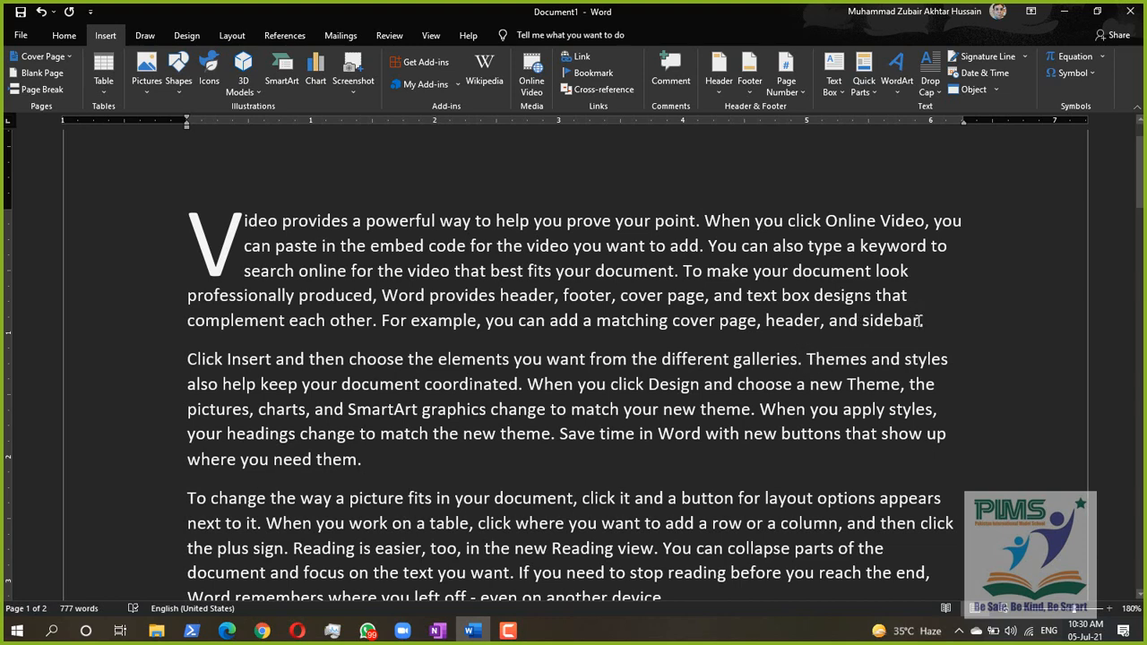
pyautogui.moveTo(920, 320); pyautogui.dragTo(830, 327)
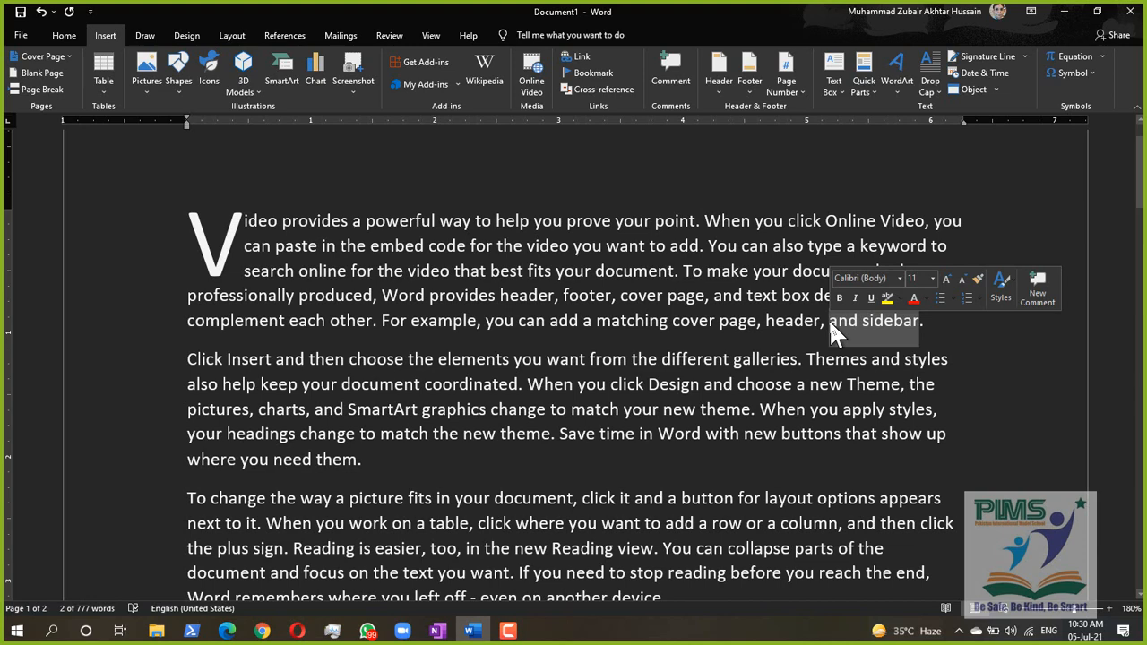
pyautogui.click(586, 56)
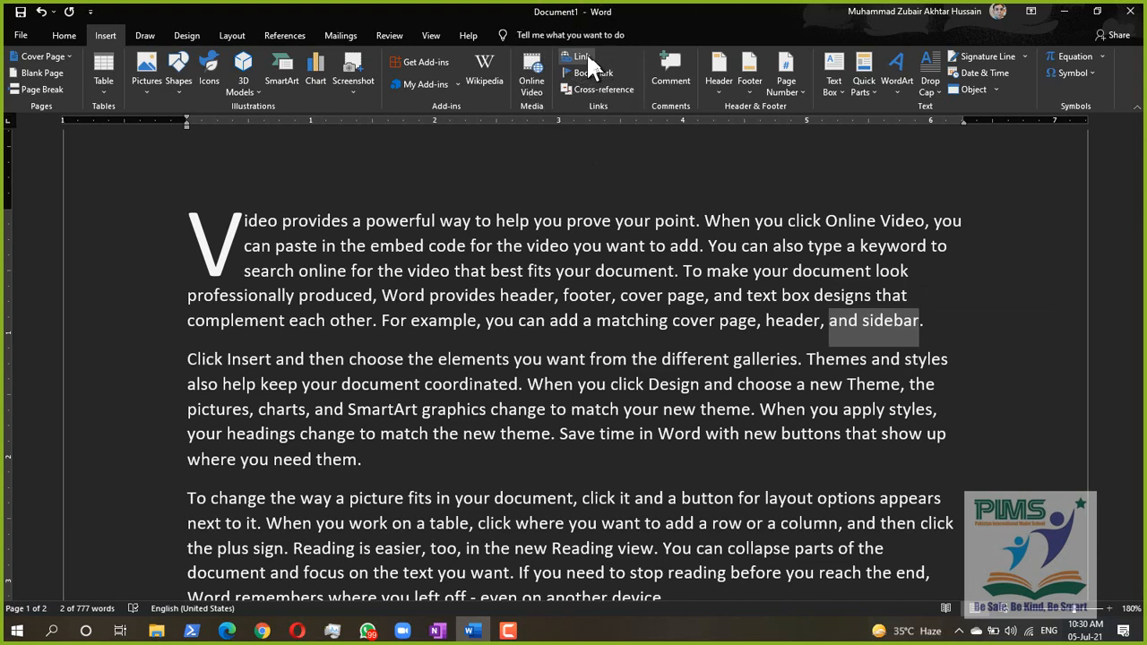
pyautogui.rightClick(870, 321)
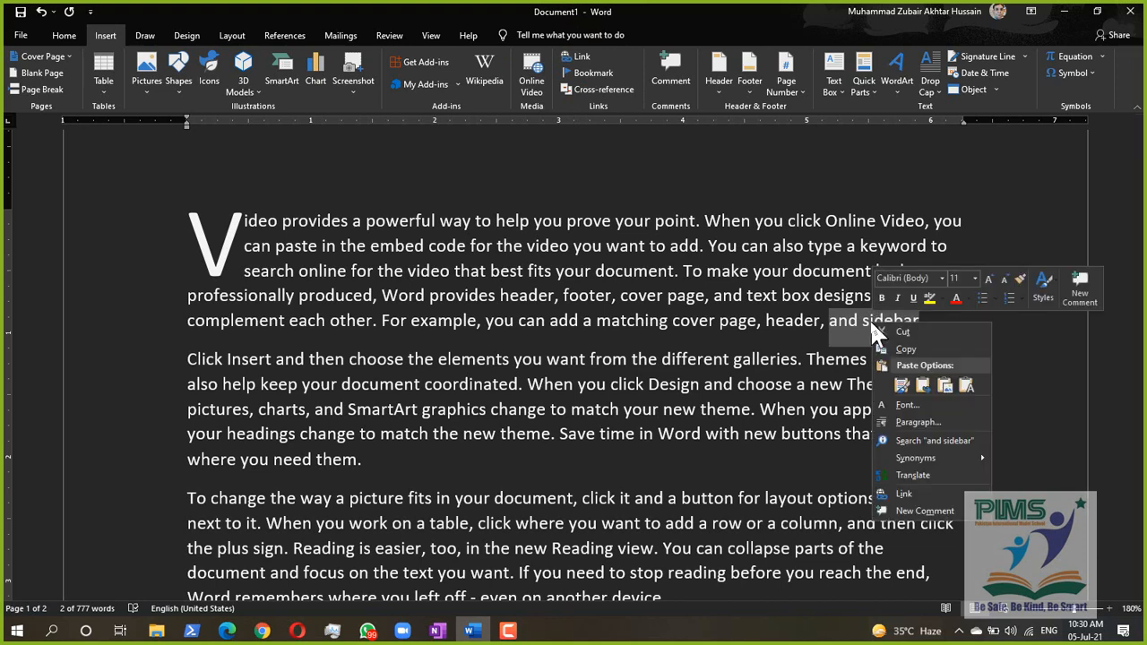
pyautogui.click(905, 494)
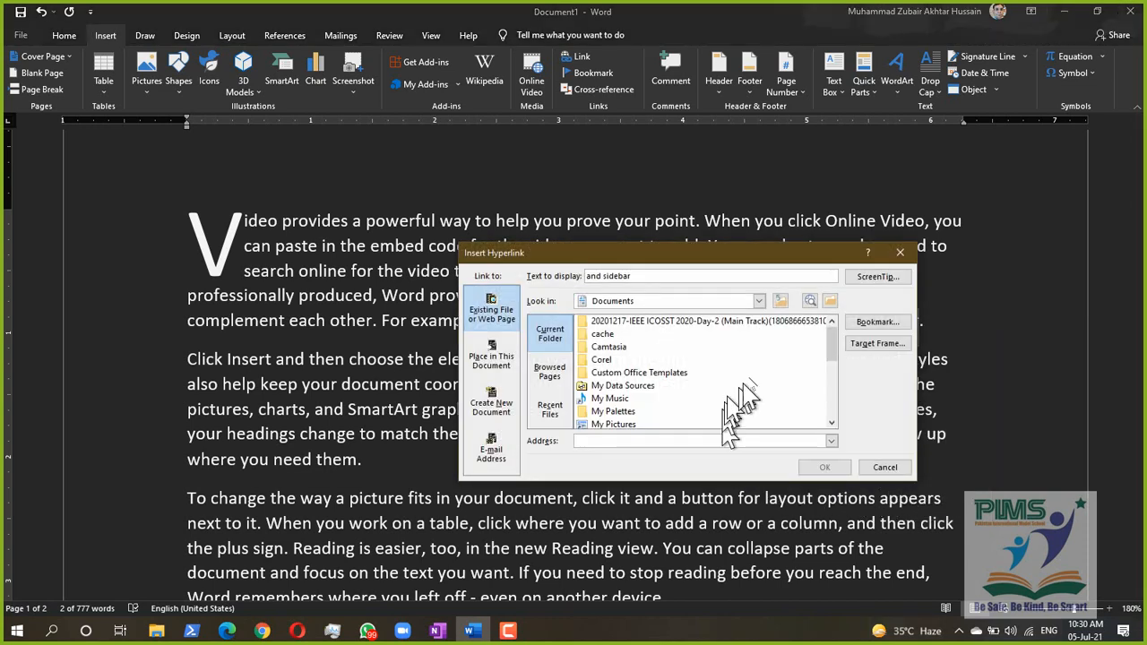
pyautogui.press('ctrl')
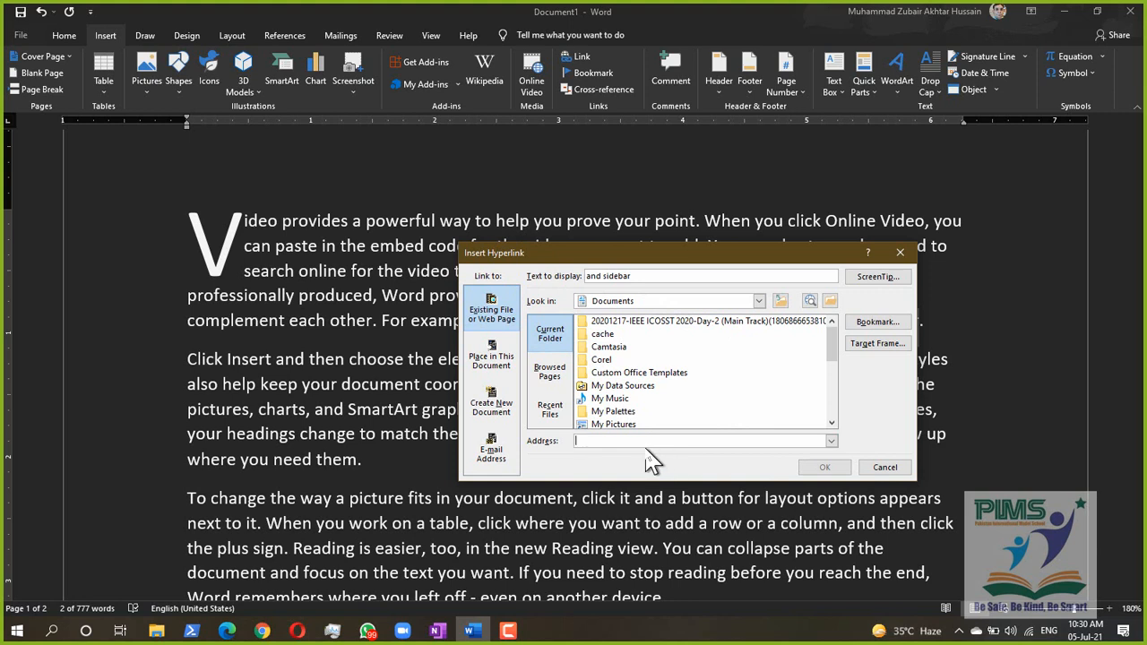
pyautogui.write('www.')
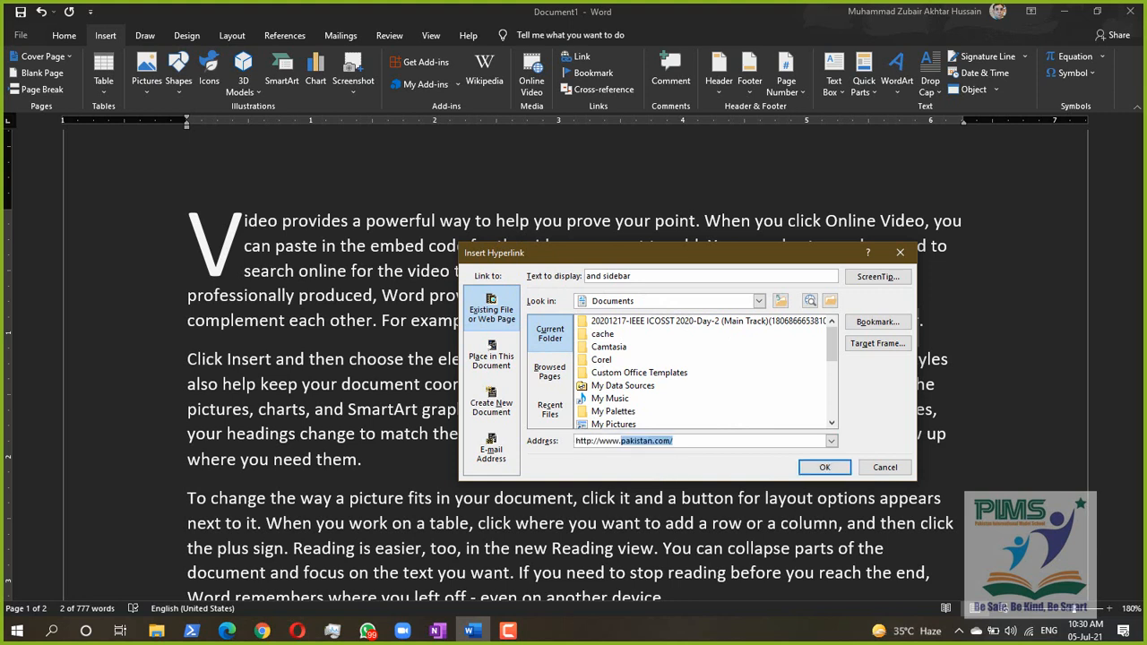
pyautogui.write('pims.googlebiz.net')
pyautogui.click(825, 467)
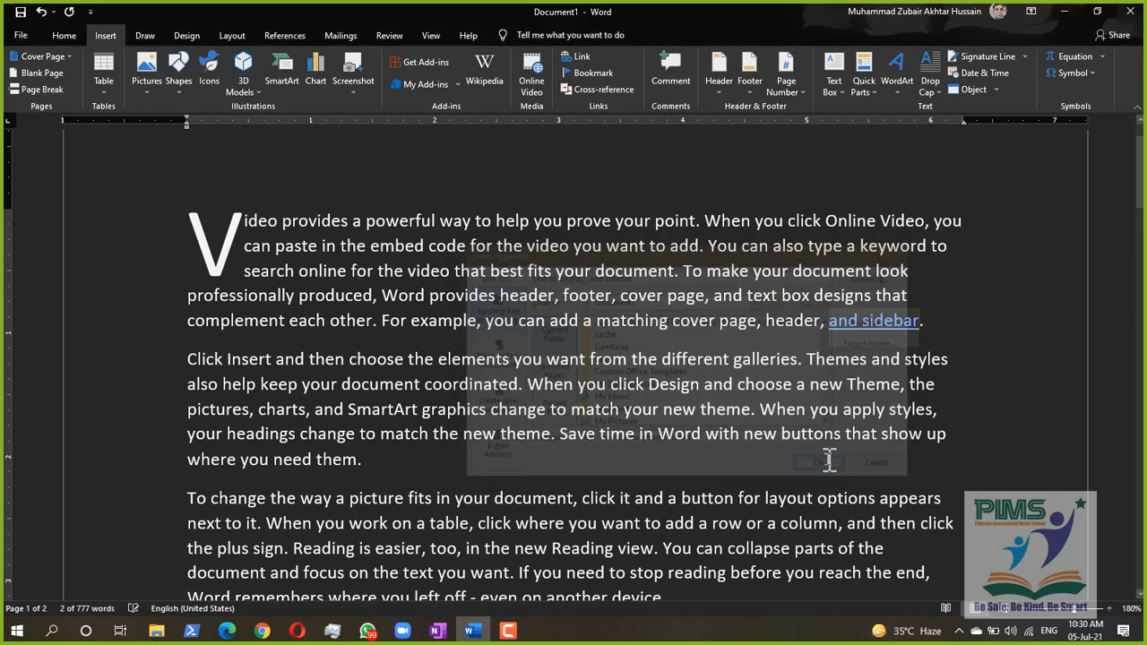
# Follow the "and sidebar" hyperlink to view the school's website in the browser, and return to the Word document
pyautogui.moveTo(872, 324)
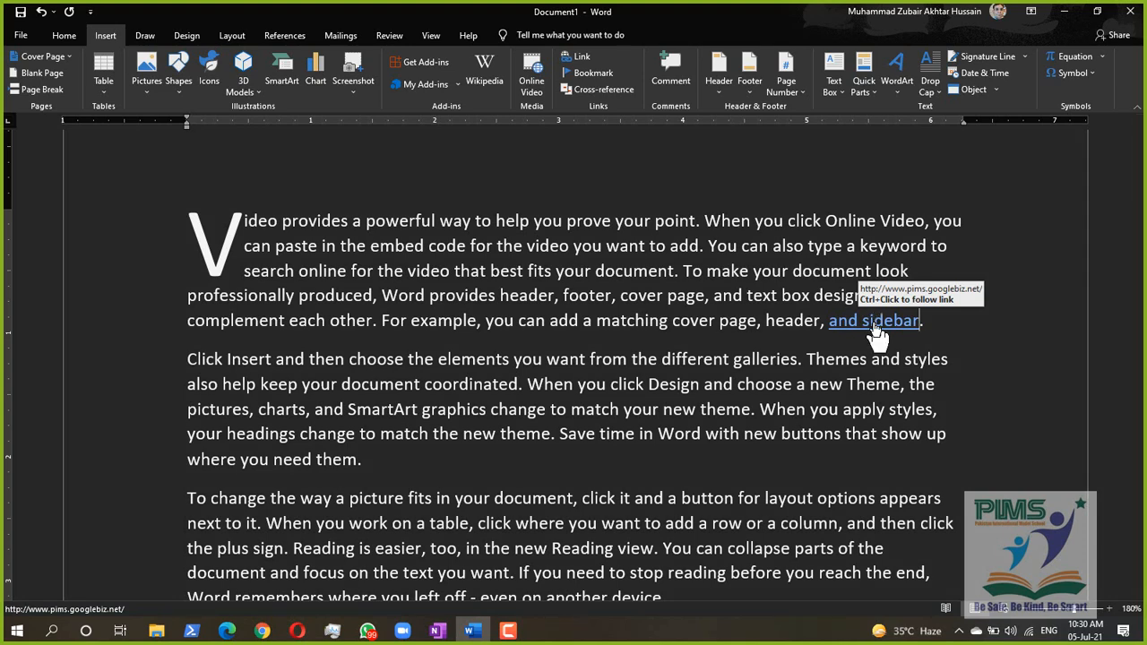
pyautogui.keyDown('ctrl'); pyautogui.click(873, 328); pyautogui.keyUp('ctrl')
pyautogui.rightClick(873, 324)
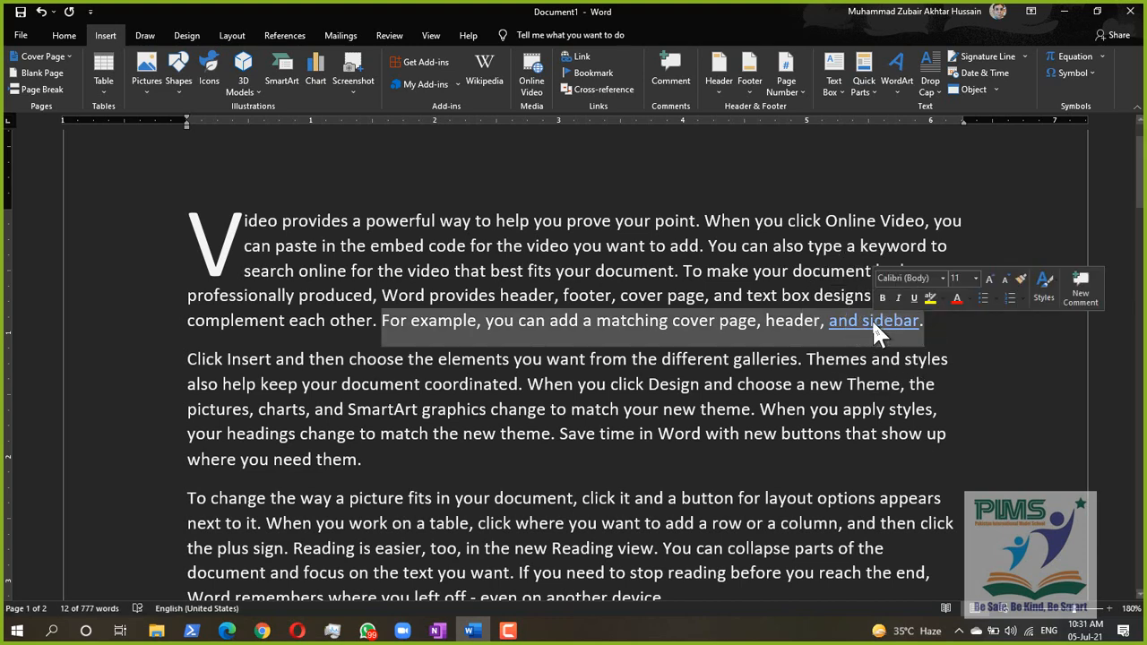
pyautogui.click(870, 354)
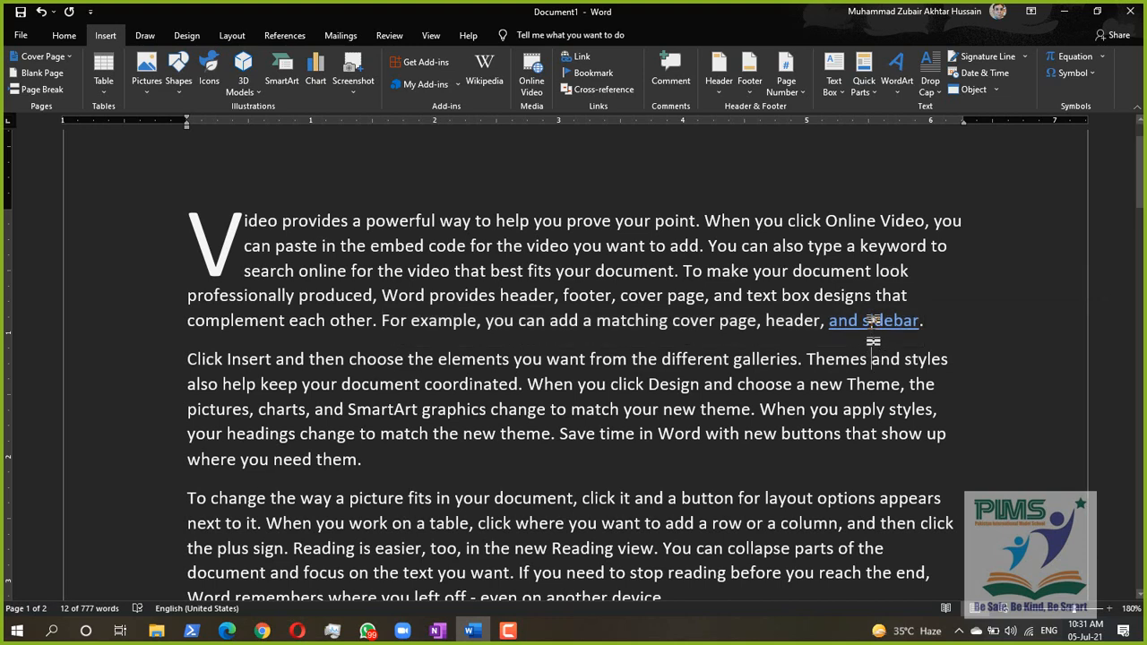
pyautogui.click(871, 323)
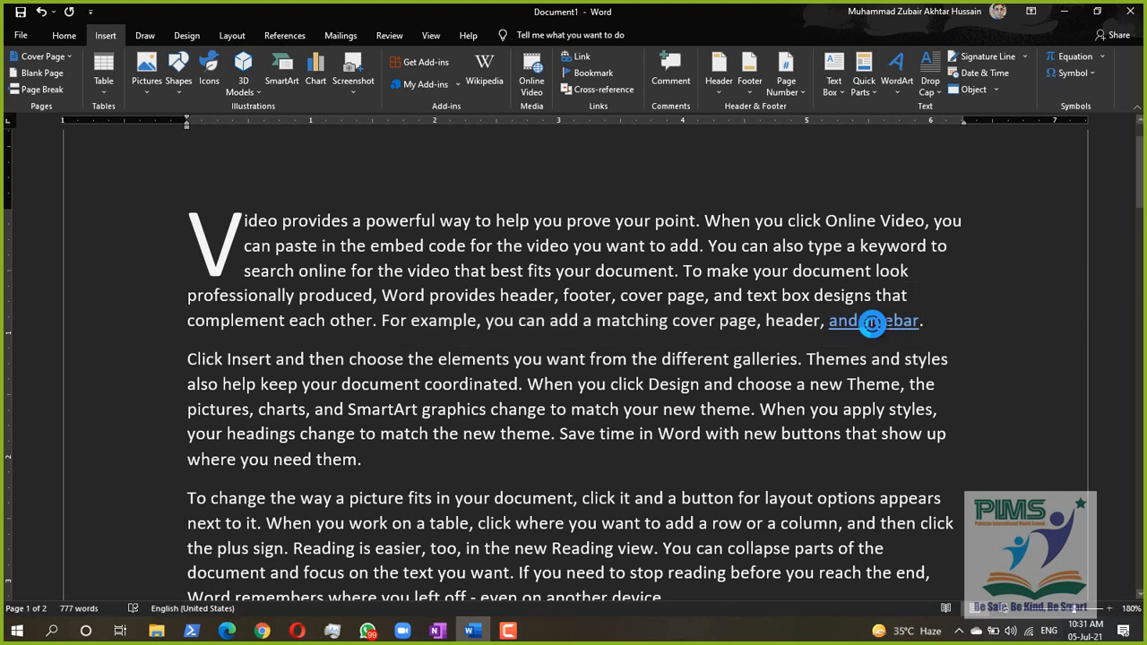
pyautogui.keyDown('ctrl'); pyautogui.click(872, 323); pyautogui.keyUp('ctrl')
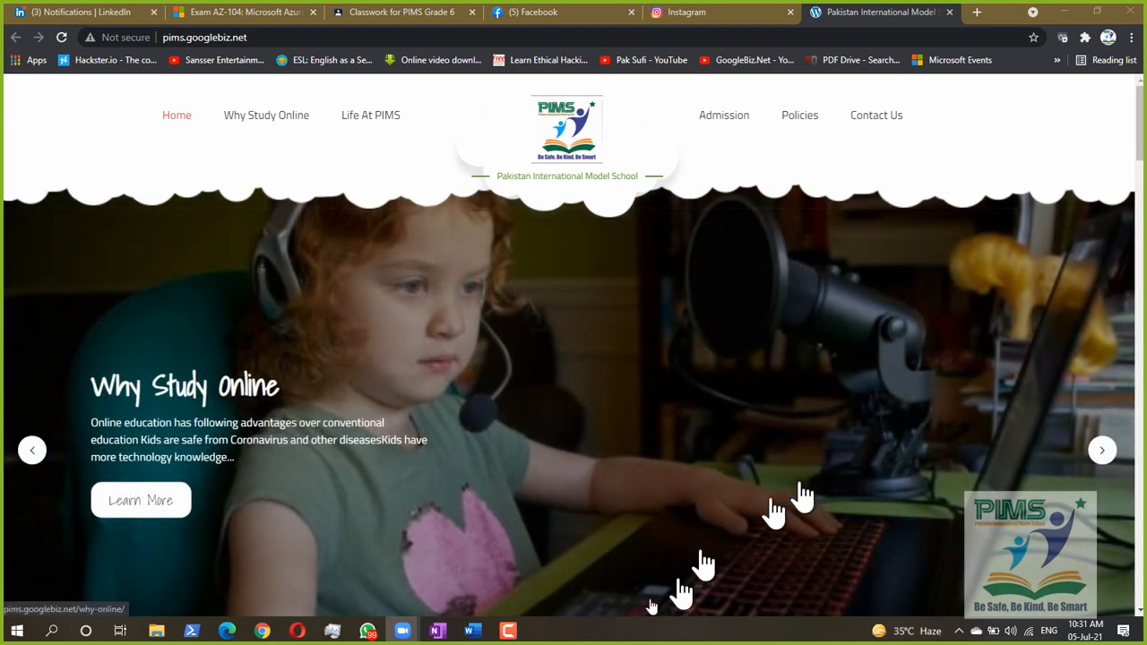
pyautogui.click(473, 631)
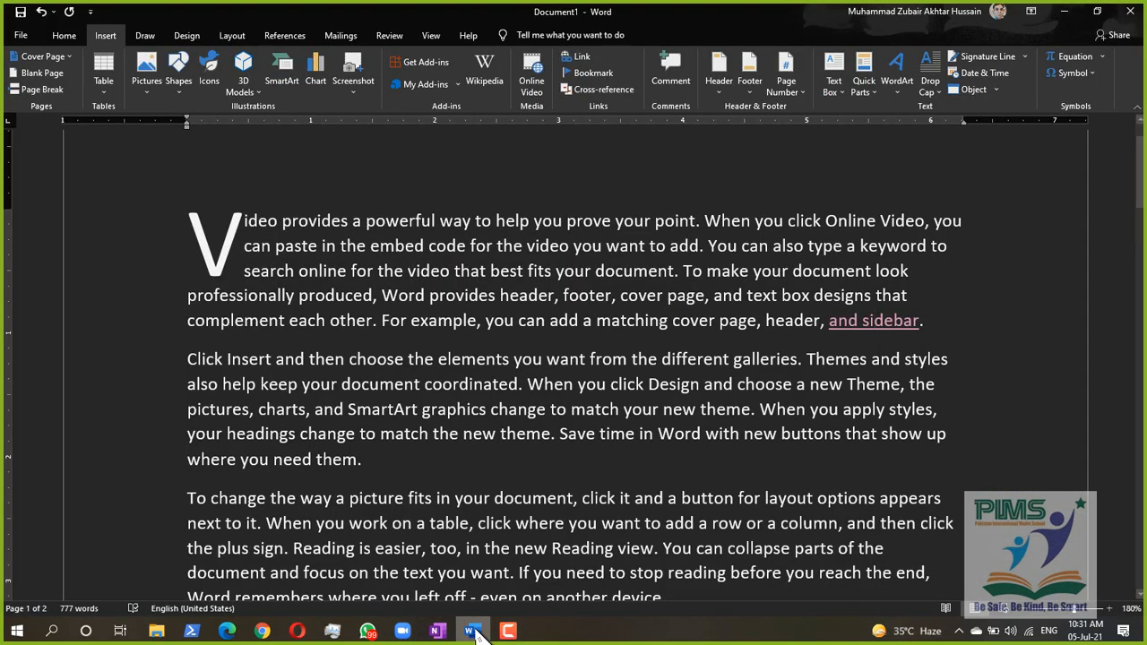
pyautogui.press('ctrl')
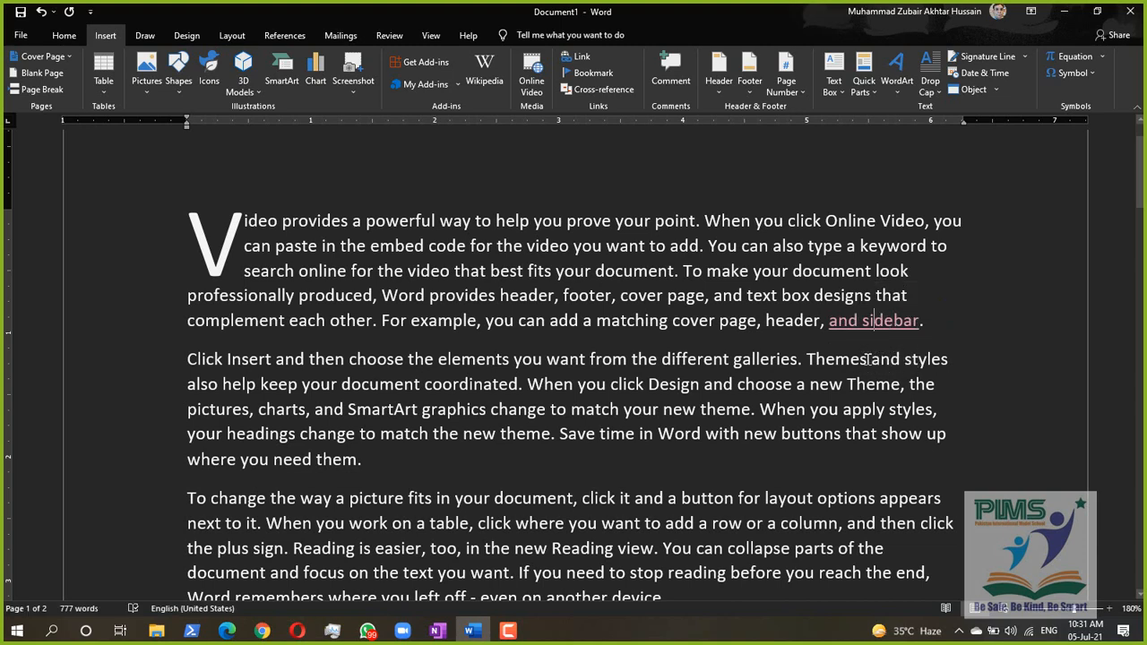
pyautogui.moveTo(868, 359); pyautogui.dragTo(809, 360)
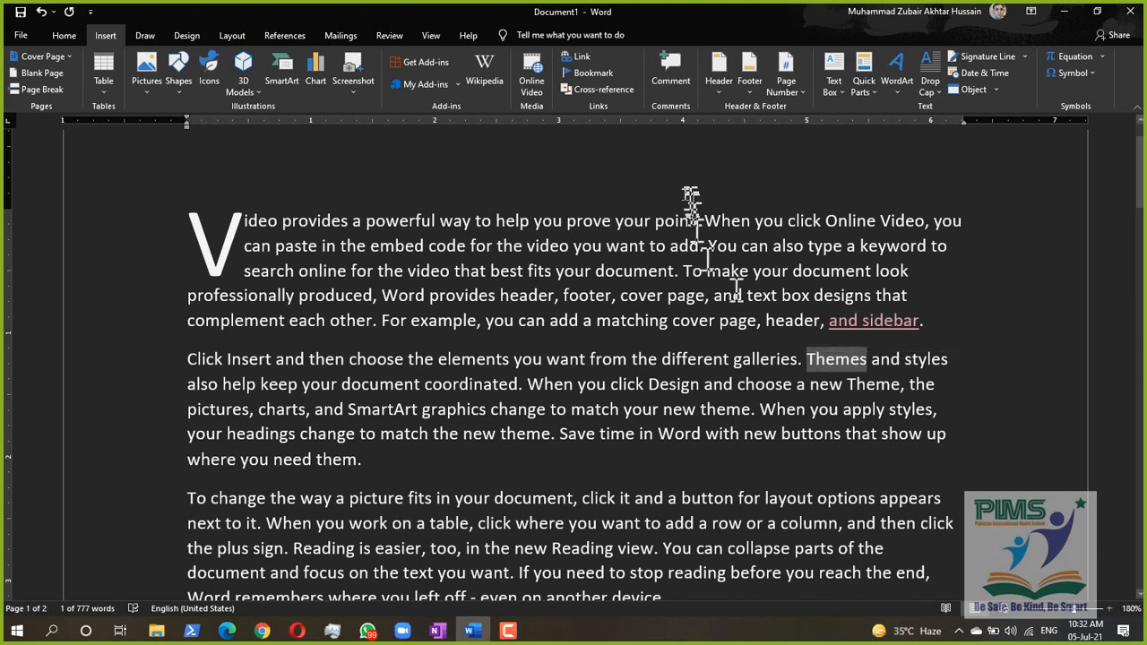
pyautogui.press('ctrl')
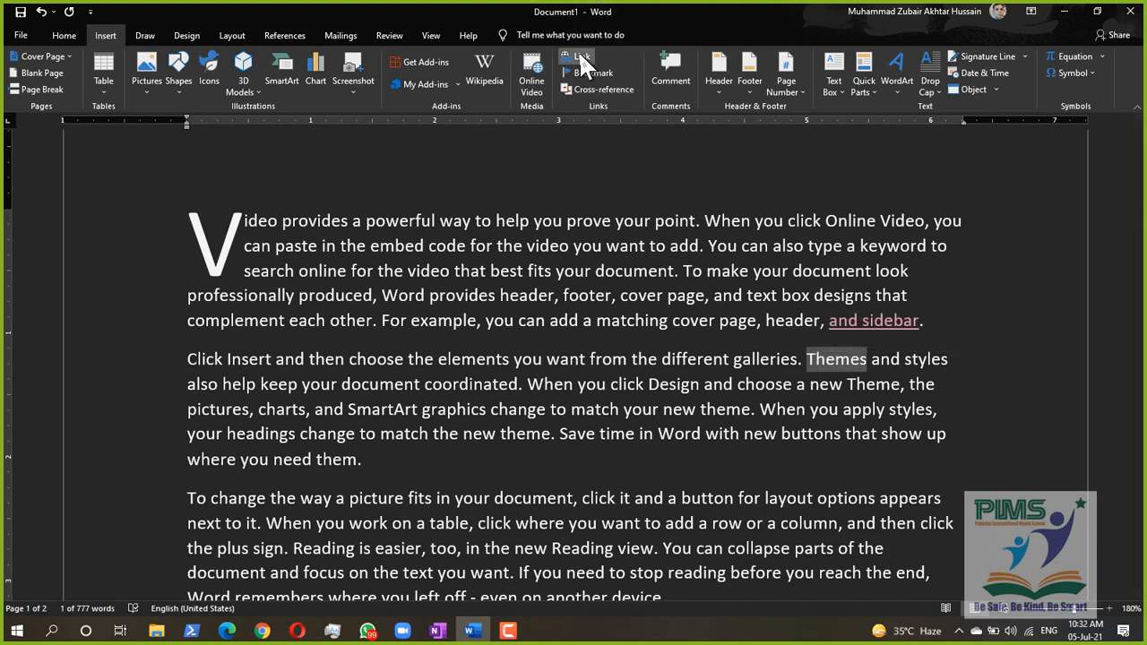
pyautogui.click(578, 55)
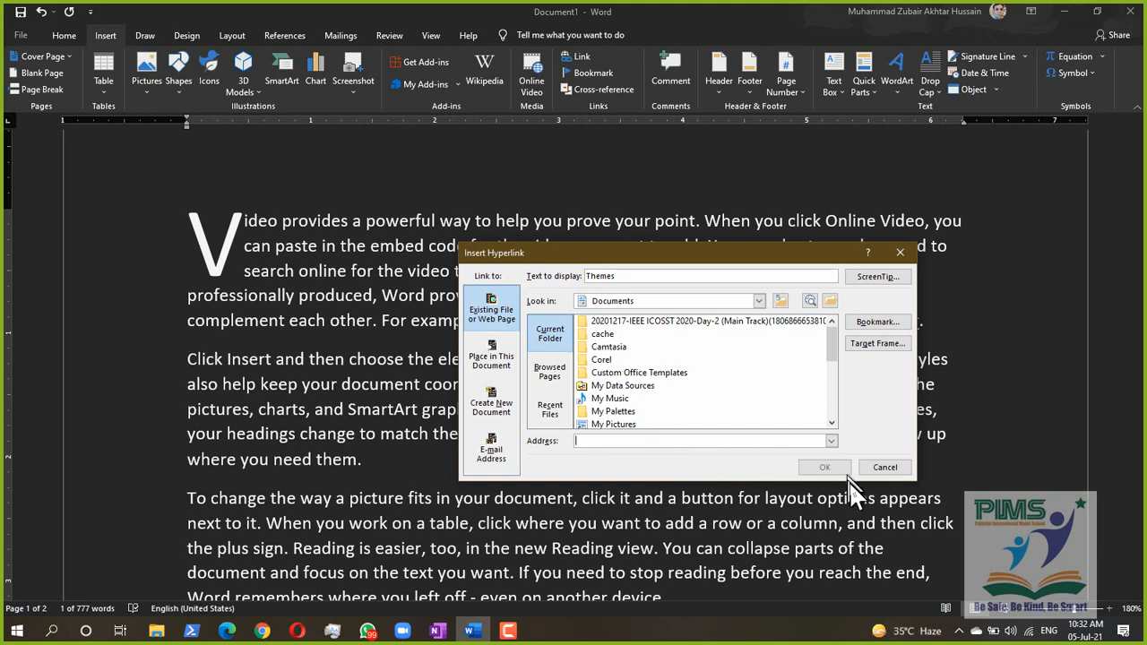
pyautogui.click(884, 466)
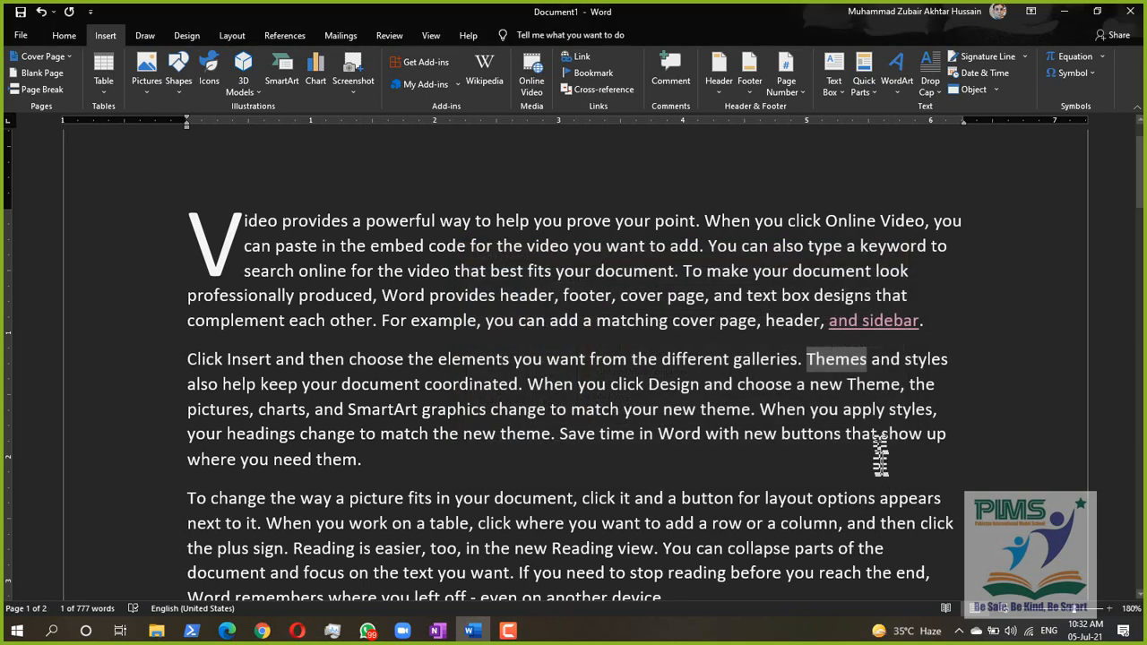
pyautogui.click(892, 360)
# Open the Windows On-Screen Keyboard to examine where the Ctrl keys are, and close it
pyautogui.moveTo(872, 326)
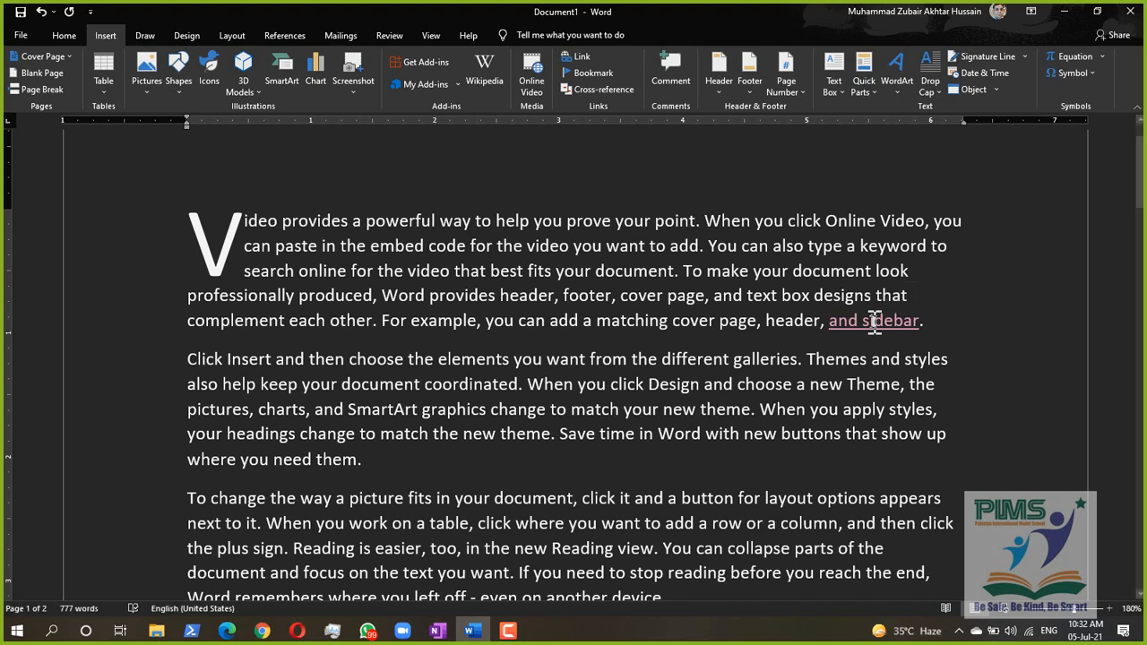
pyautogui.press('super')
pyautogui.write('k')
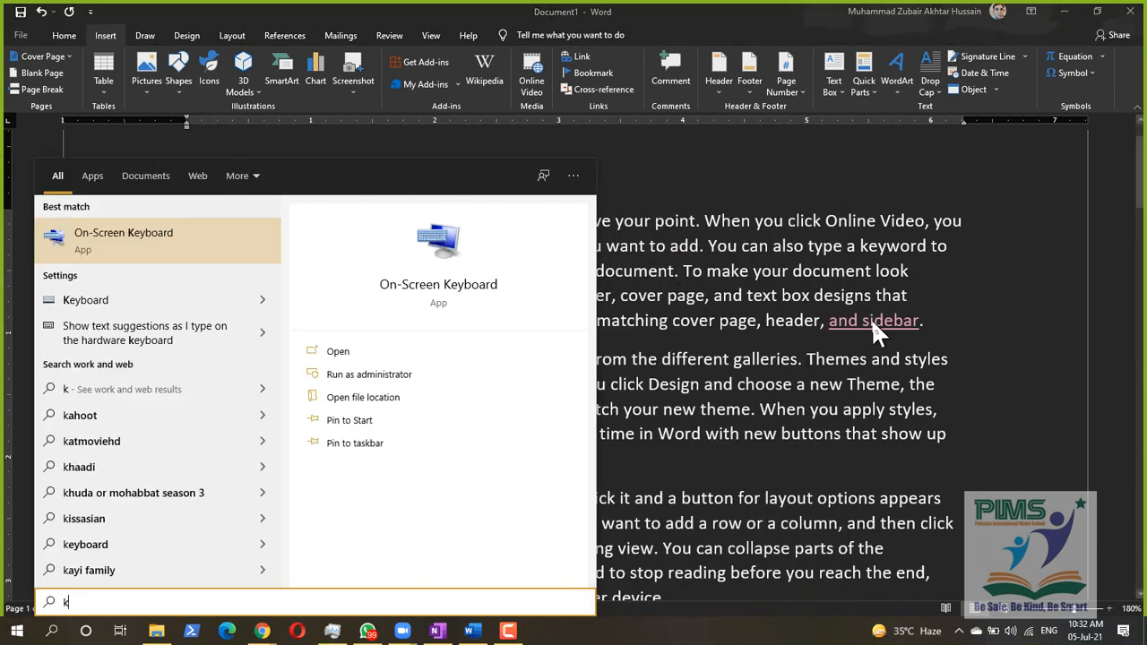
pyautogui.press('BackSpace')
pyautogui.write('o')
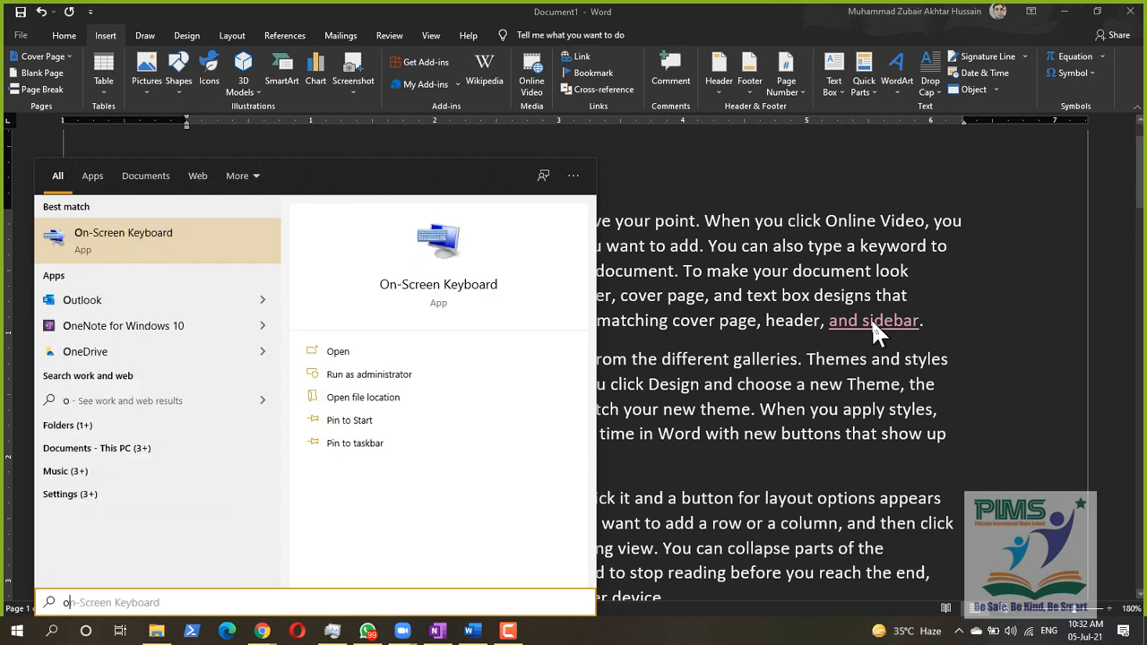
pyautogui.write('nscree')
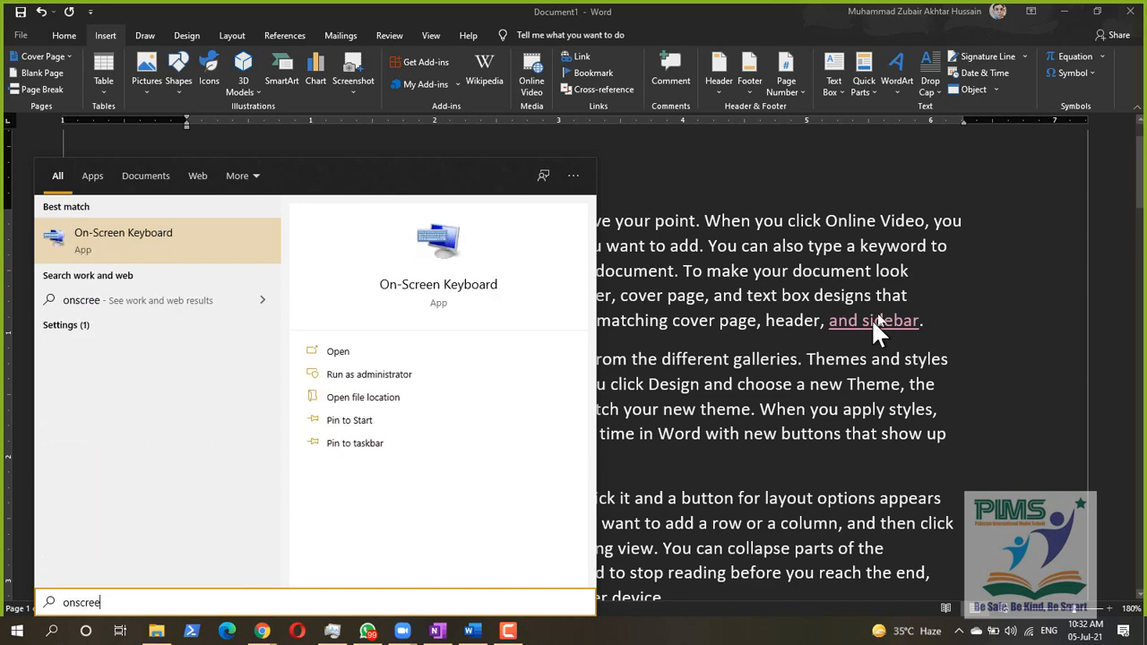
pyautogui.click(435, 283)
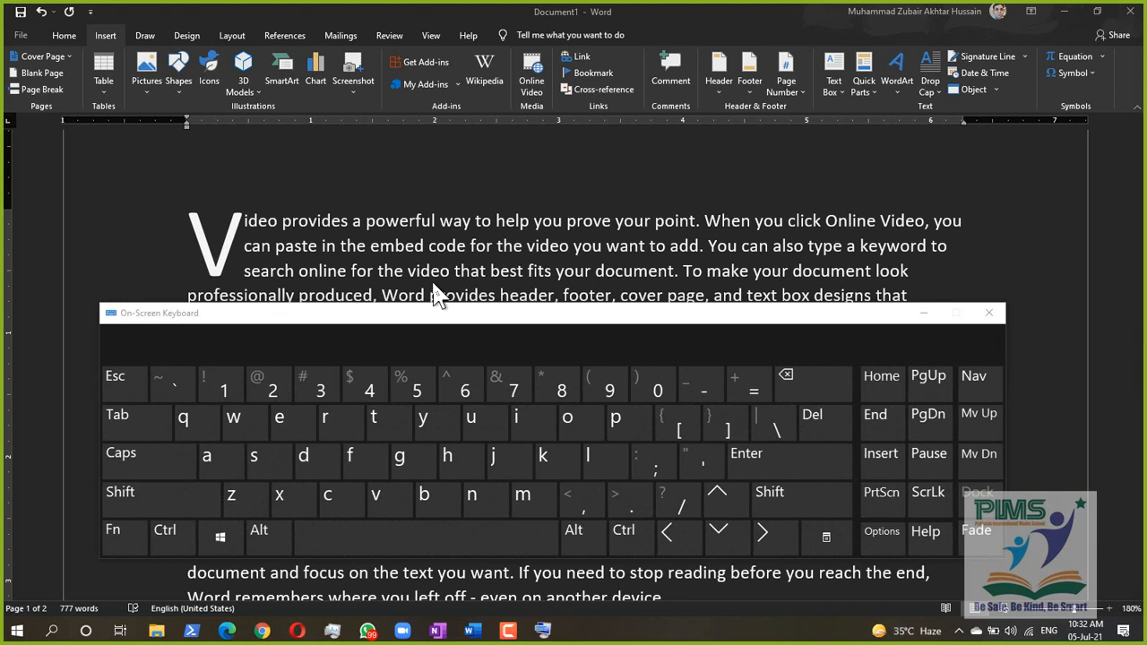
pyautogui.click(164, 542)
pyautogui.click(164, 544)
pyautogui.press('ctrl')
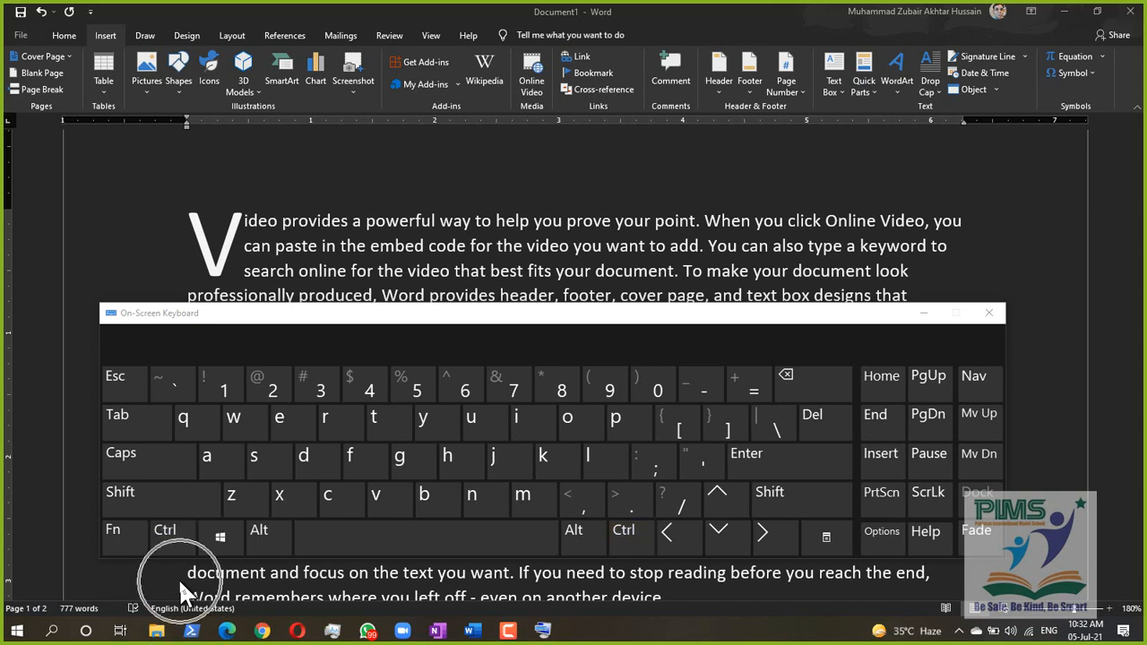
pyautogui.click(989, 312)
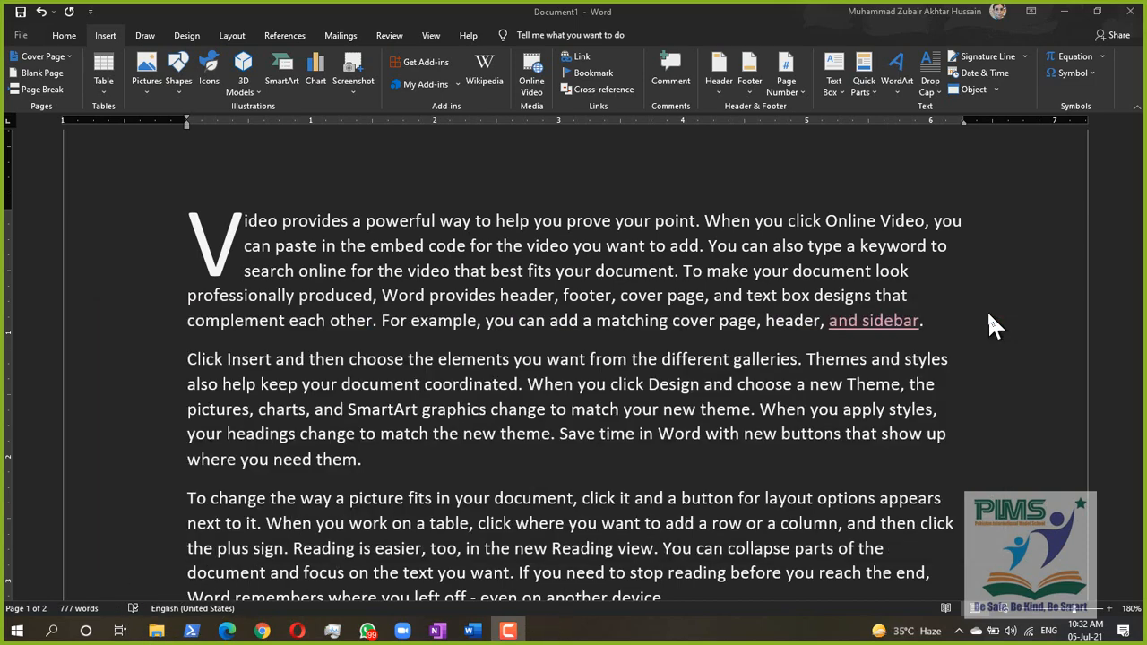
# Switch to the textbook chapter in Chrome to check the column formatting objective and return to the Word document
pyautogui.click(254, 630)
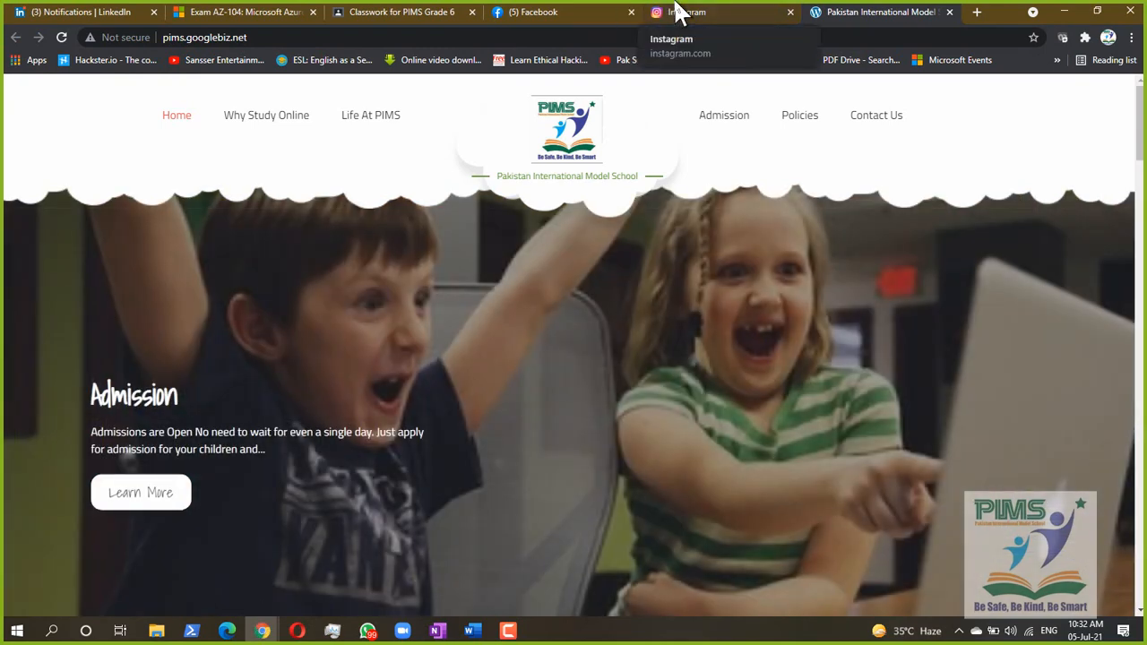
pyautogui.click(430, 20)
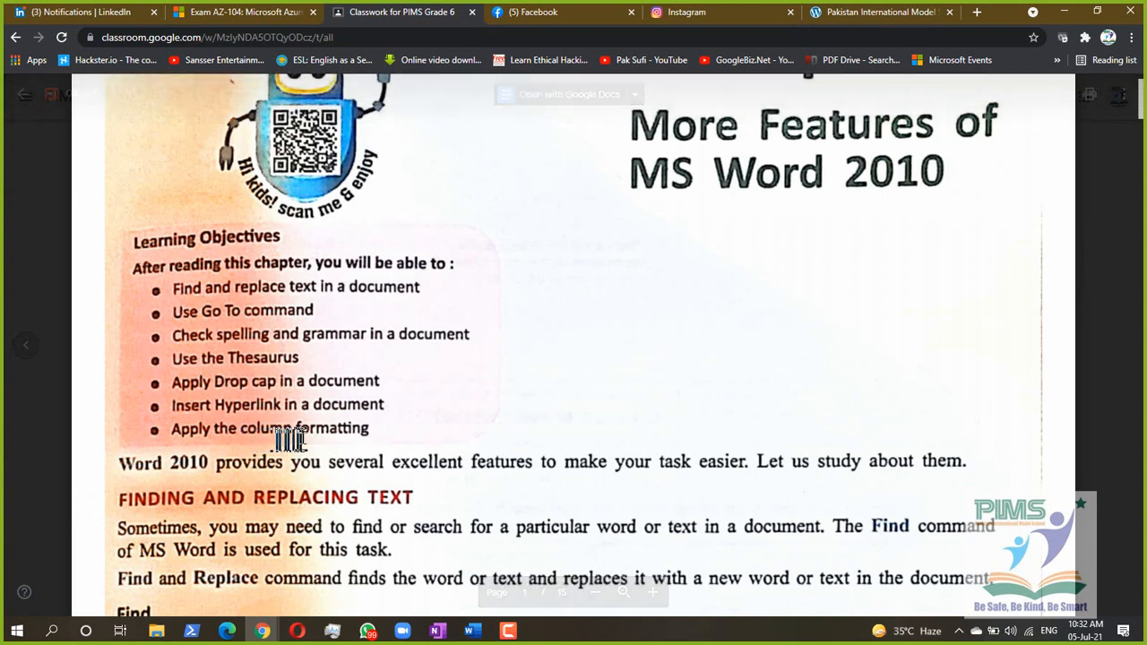
pyautogui.click(1064, 12)
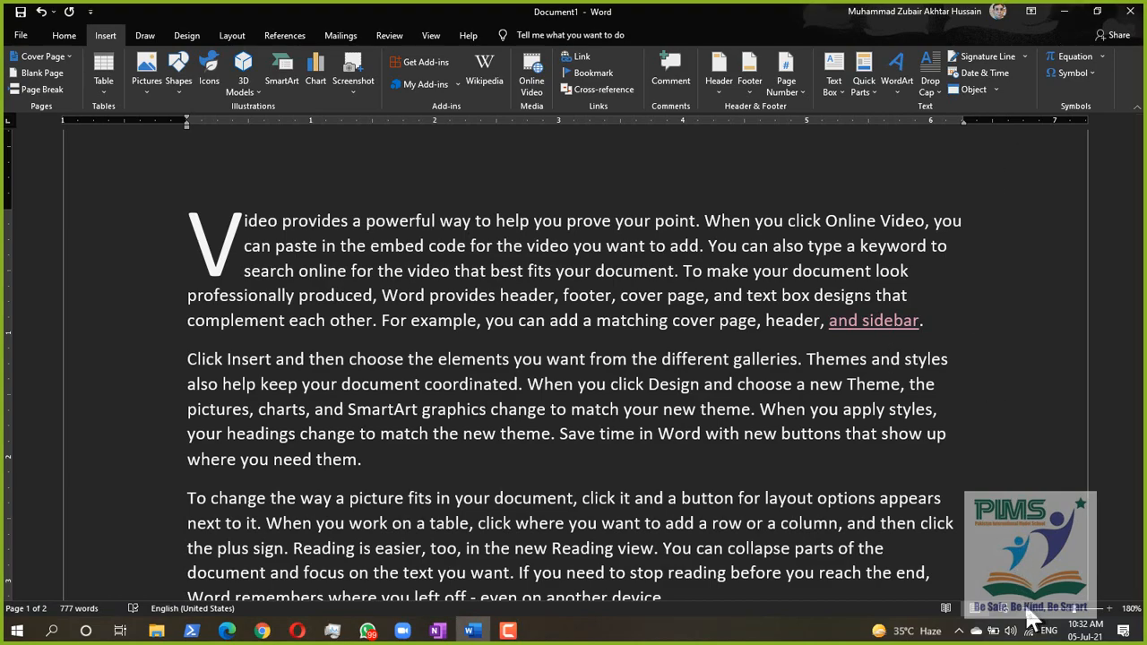
# Format the second to fourth paragraphs of the document in two columns
pyautogui.click(1028, 609)
pyautogui.click(1027, 609)
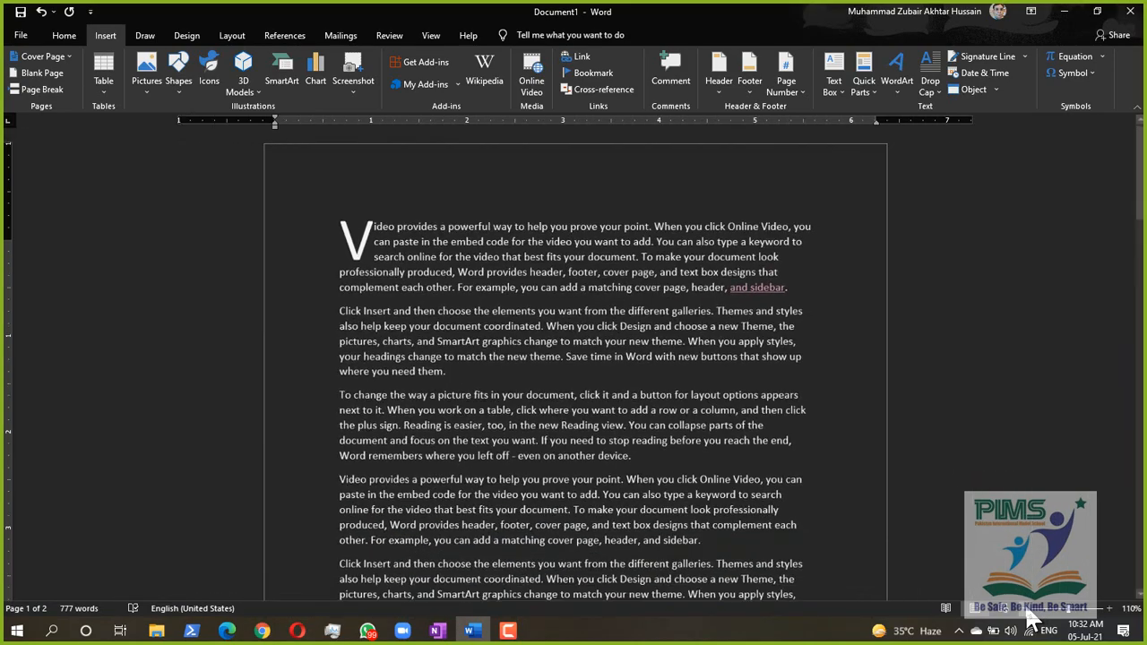
pyautogui.moveTo(312, 316); pyautogui.dragTo(333, 544)
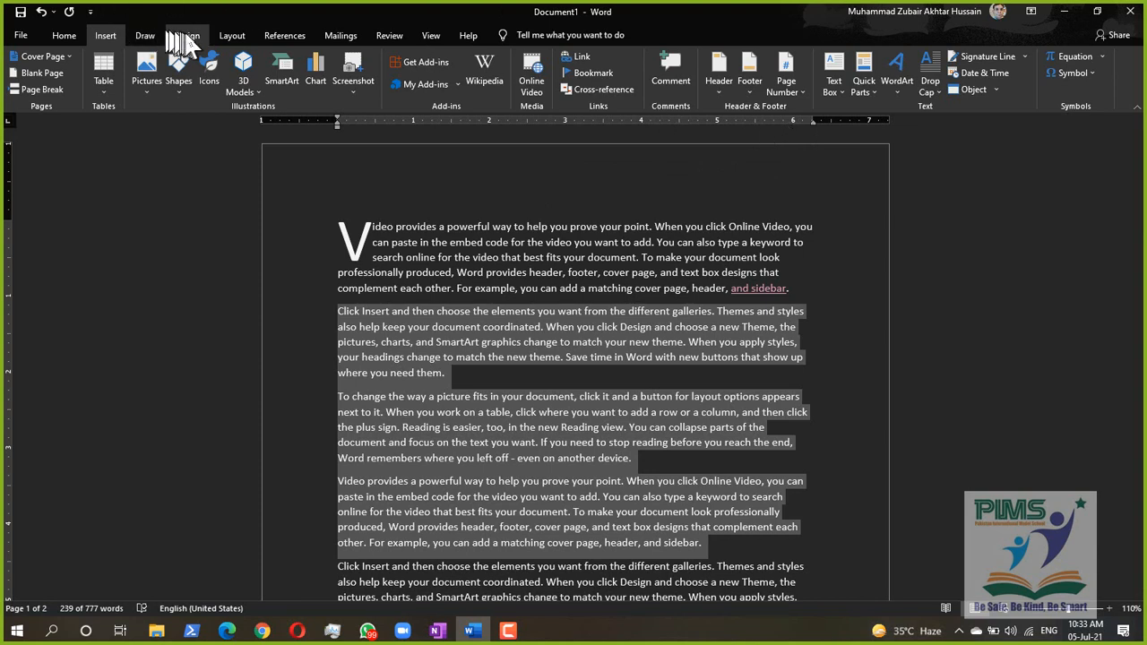
pyautogui.click(232, 39)
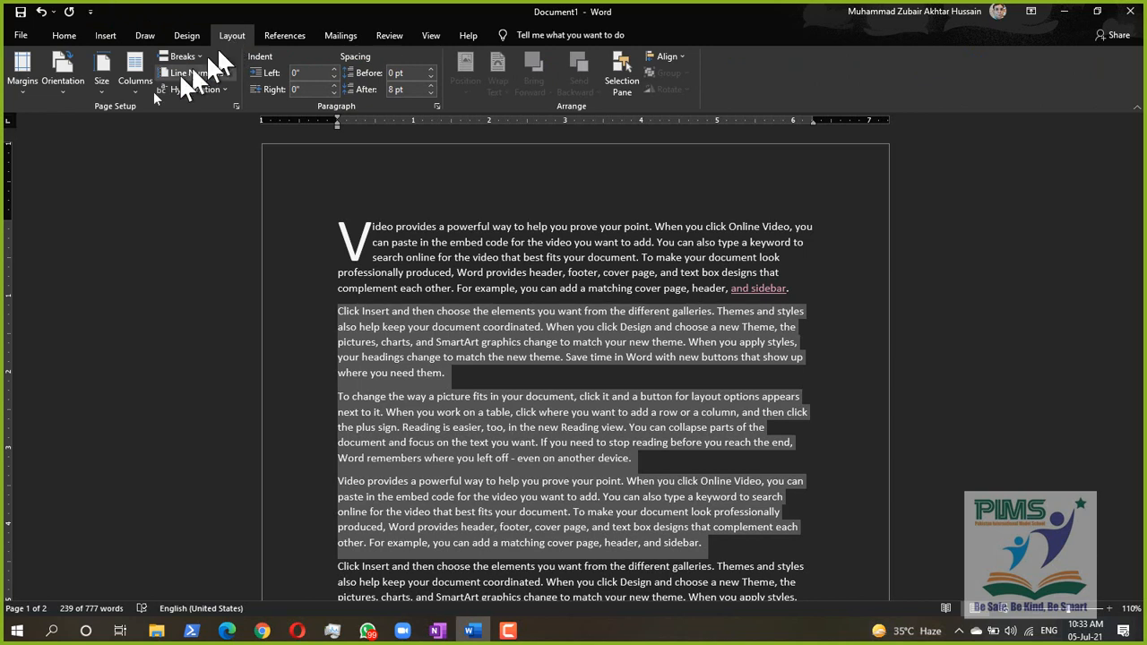
pyautogui.click(134, 92)
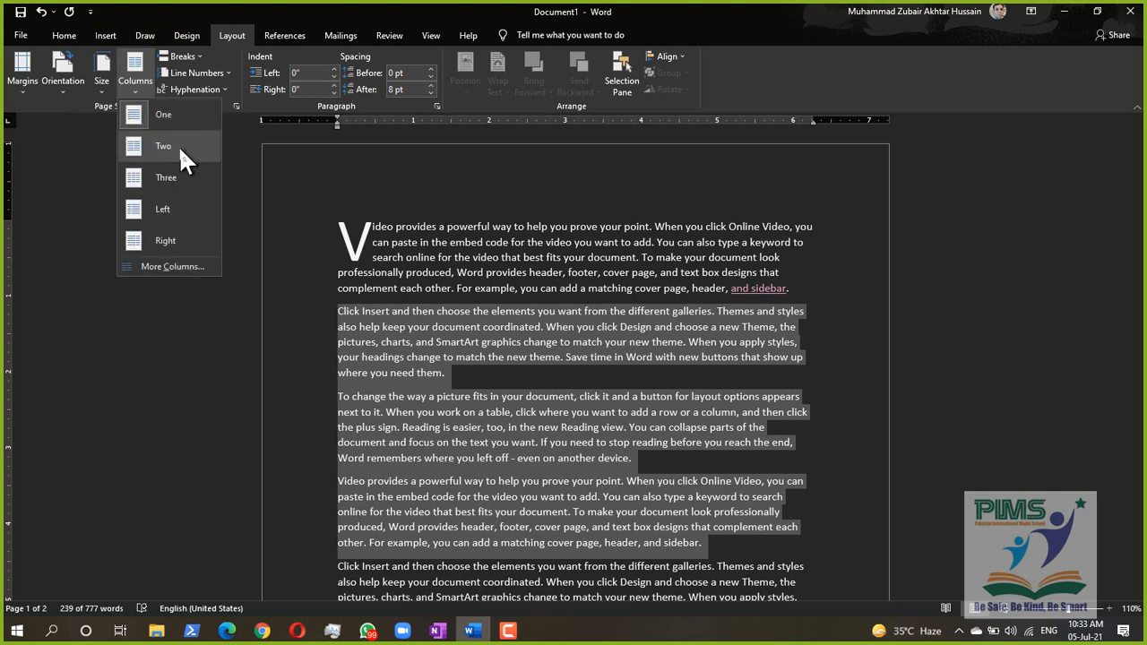
pyautogui.click(179, 153)
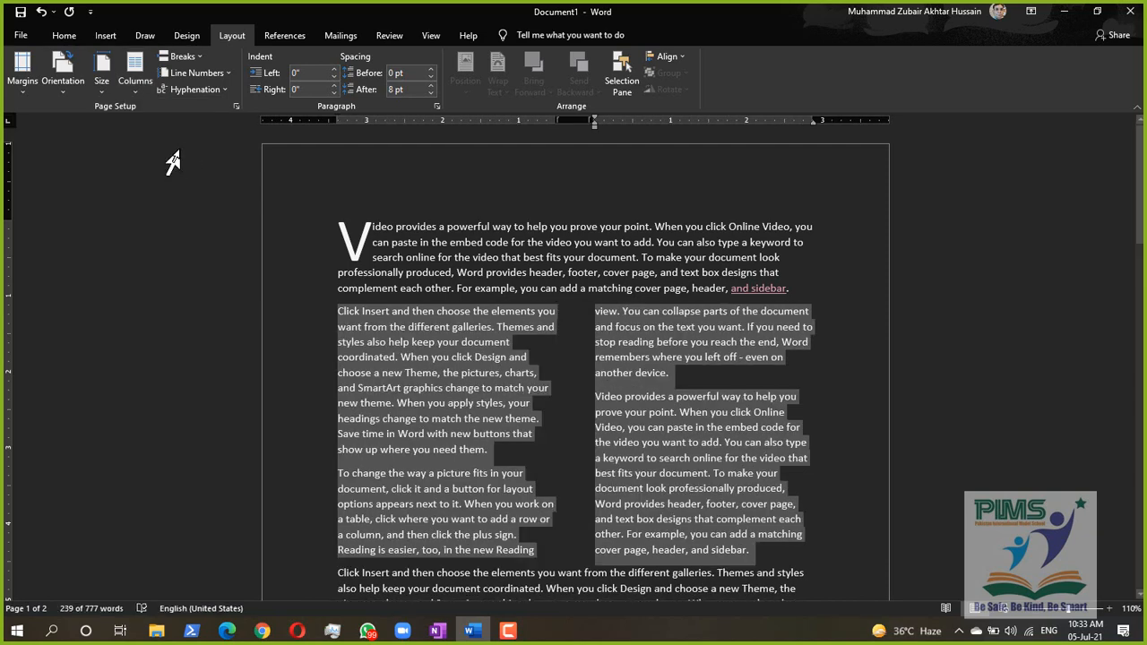
# Try the three-column and Left column layouts on the selected paragraphs, and return them to two columns
pyautogui.click(139, 89)
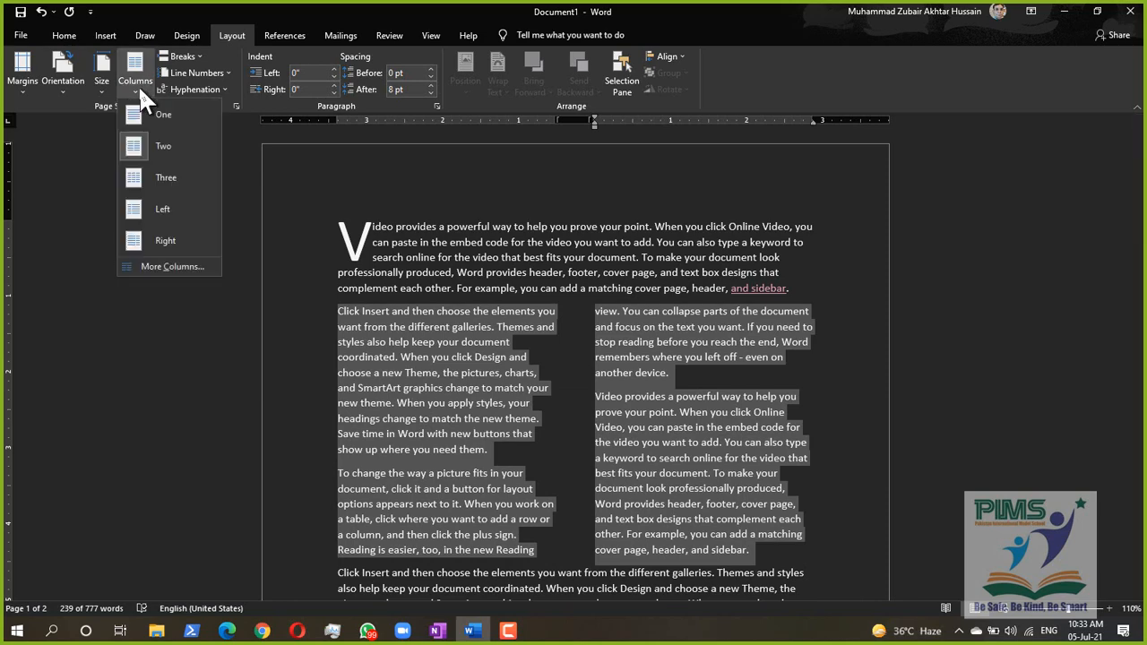
pyautogui.click(169, 176)
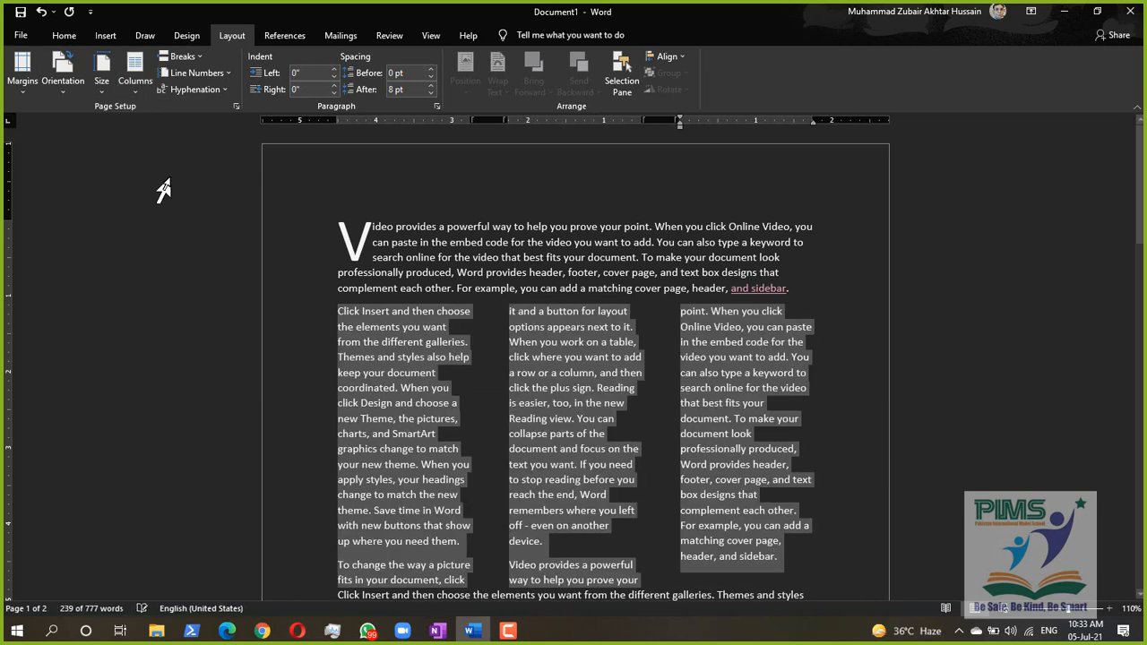
pyautogui.click(134, 90)
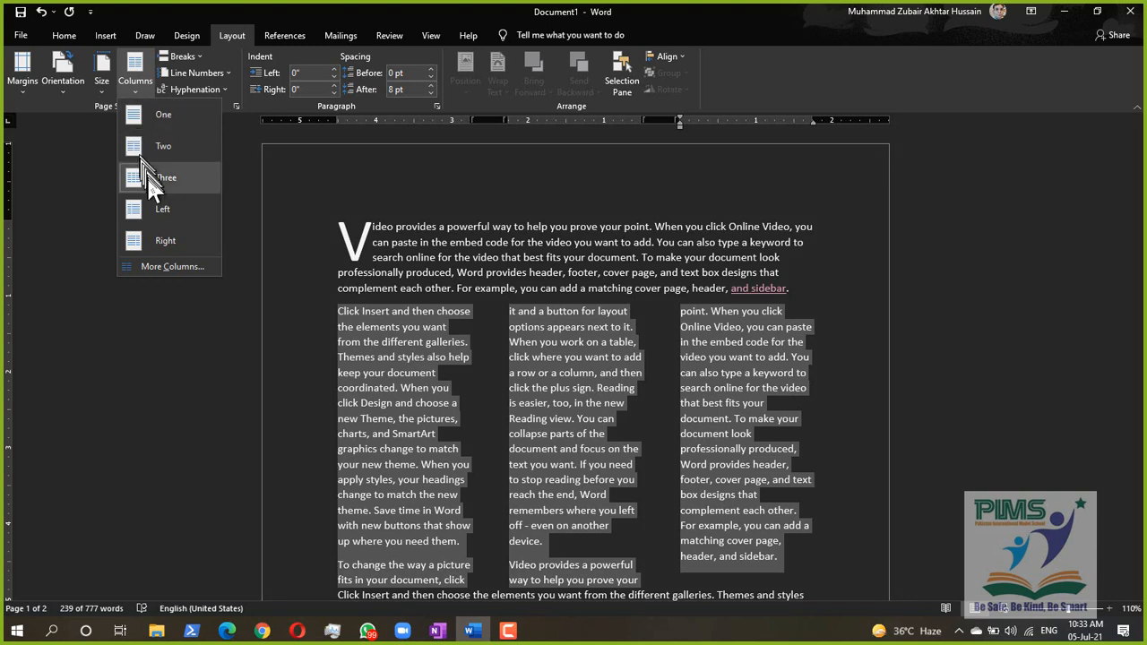
pyautogui.click(148, 207)
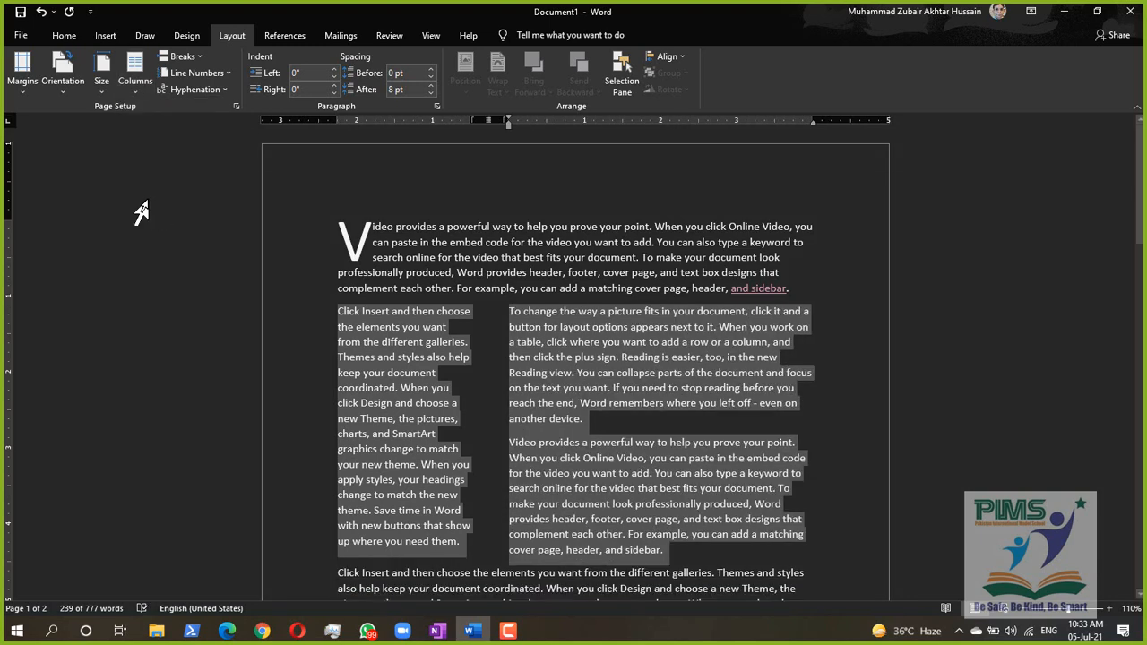
pyautogui.click(134, 88)
pyautogui.click(160, 145)
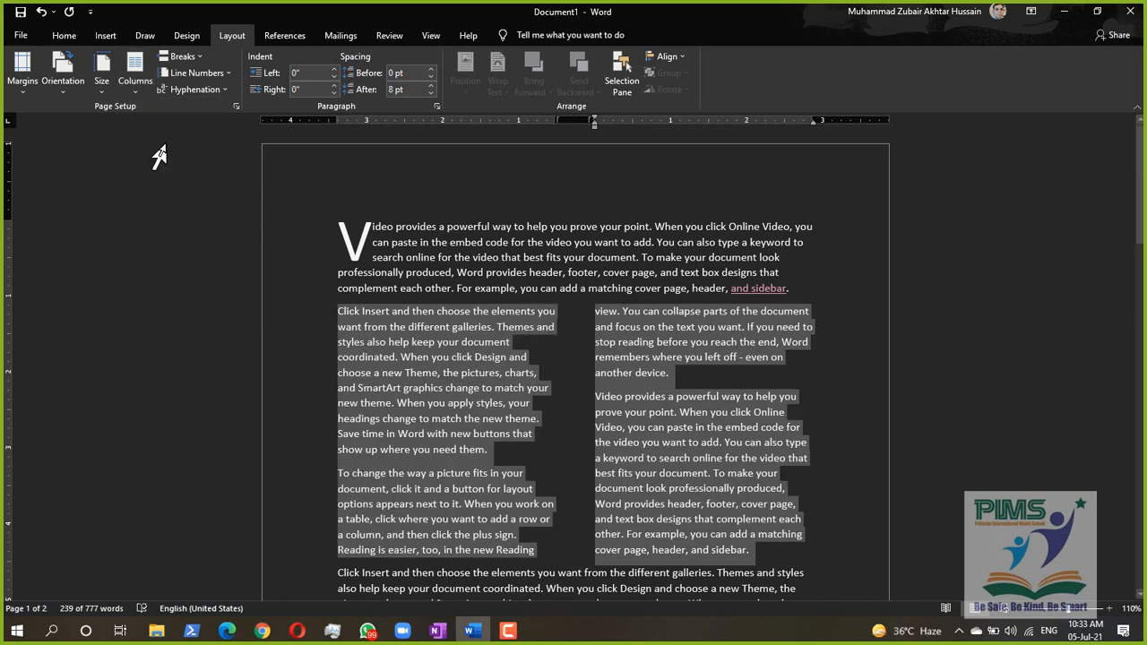
# Justify the text of the selected two-column paragraphs
pyautogui.click(62, 32)
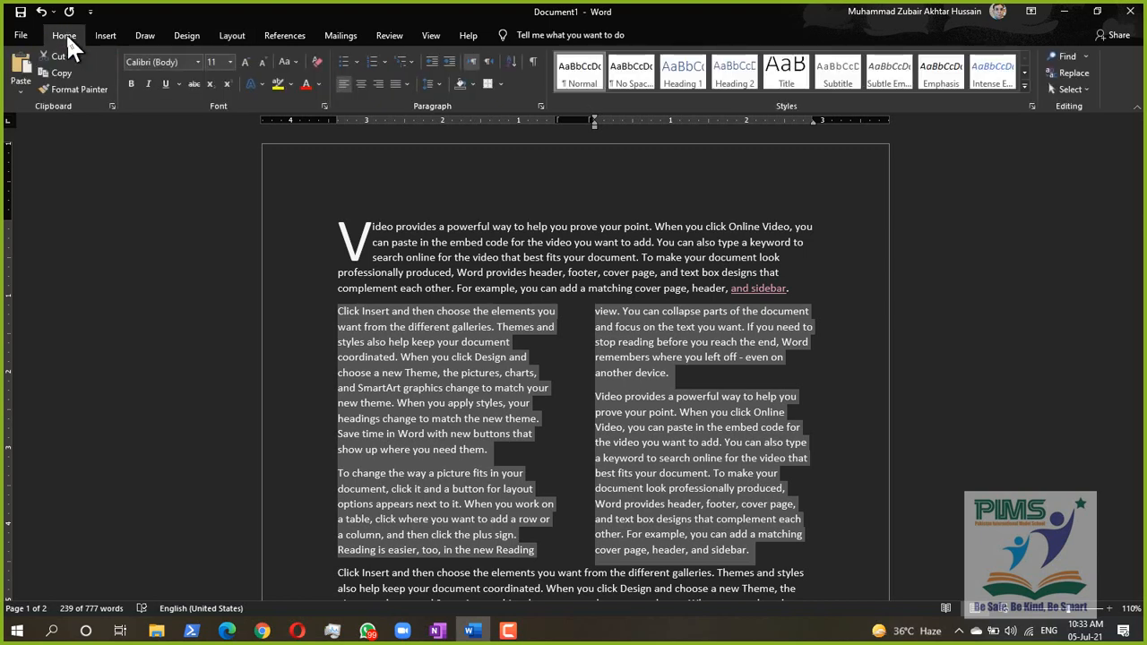
pyautogui.click(405, 84)
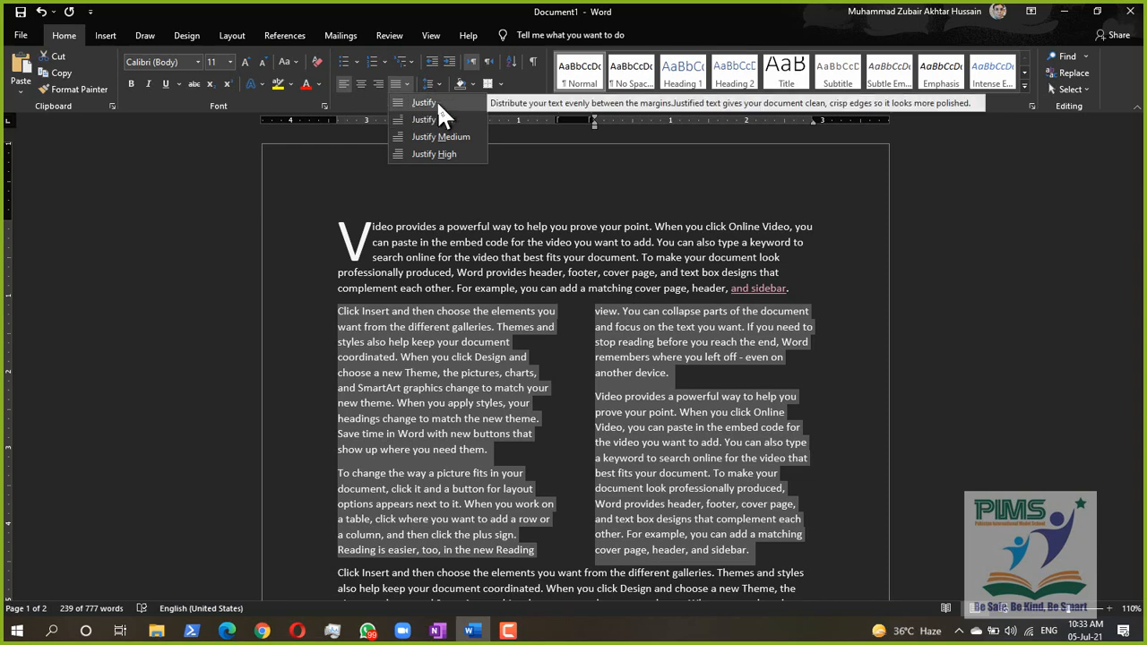
pyautogui.click(438, 103)
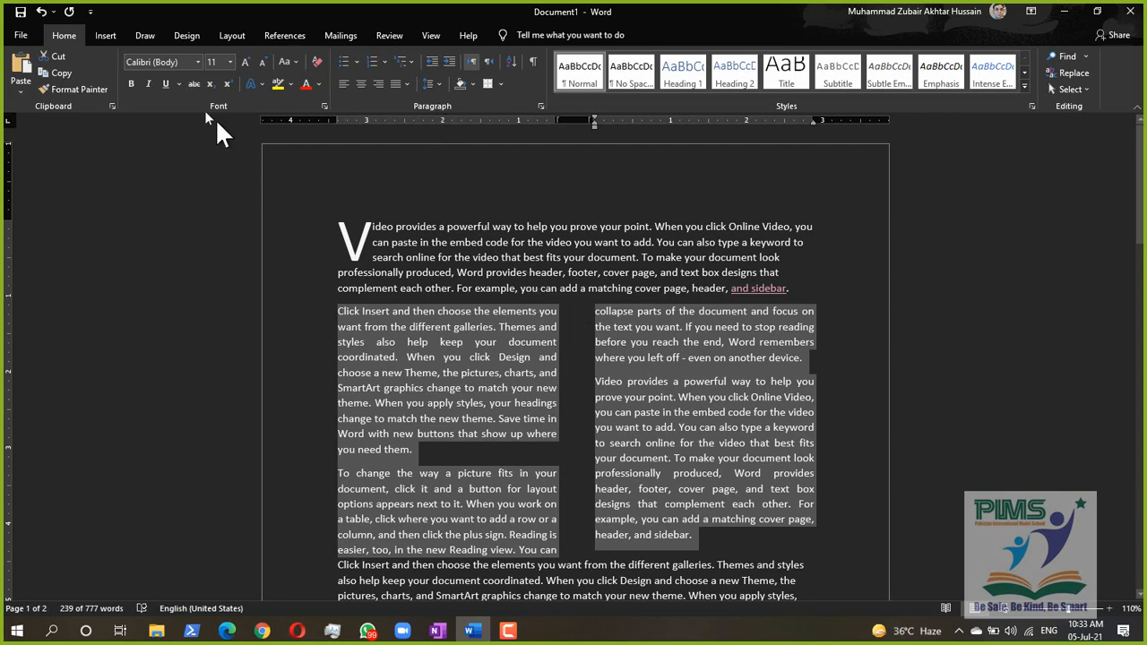
# Set the spacing between the selected paragraphs' two columns to 0.3" and add a line between them
pyautogui.click(237, 36)
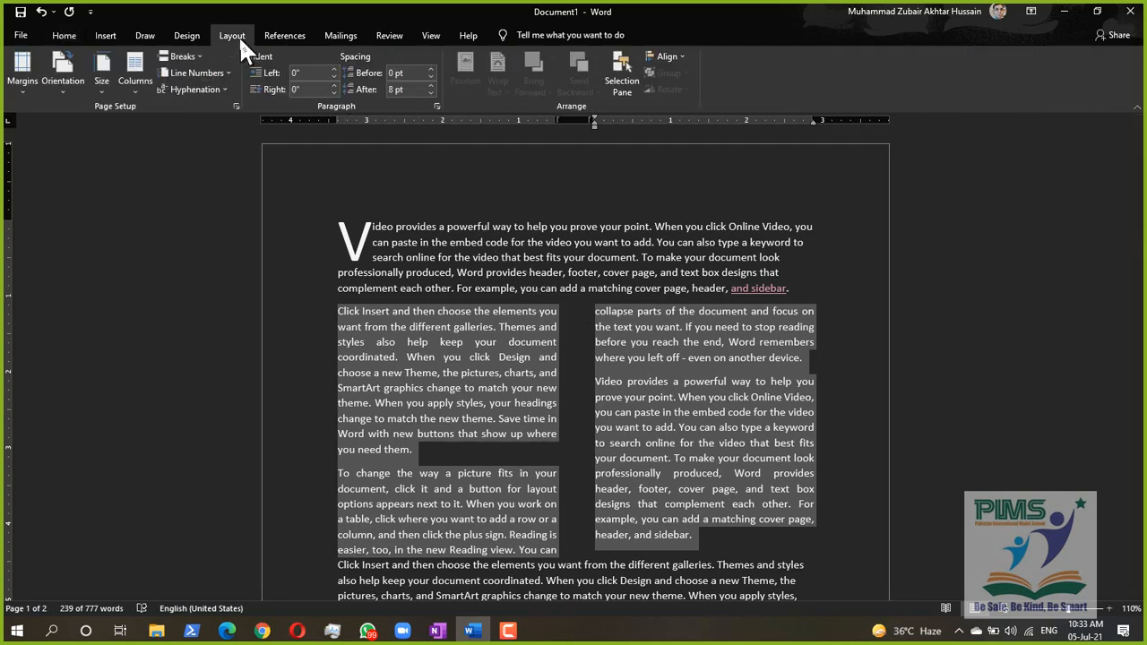
pyautogui.click(138, 85)
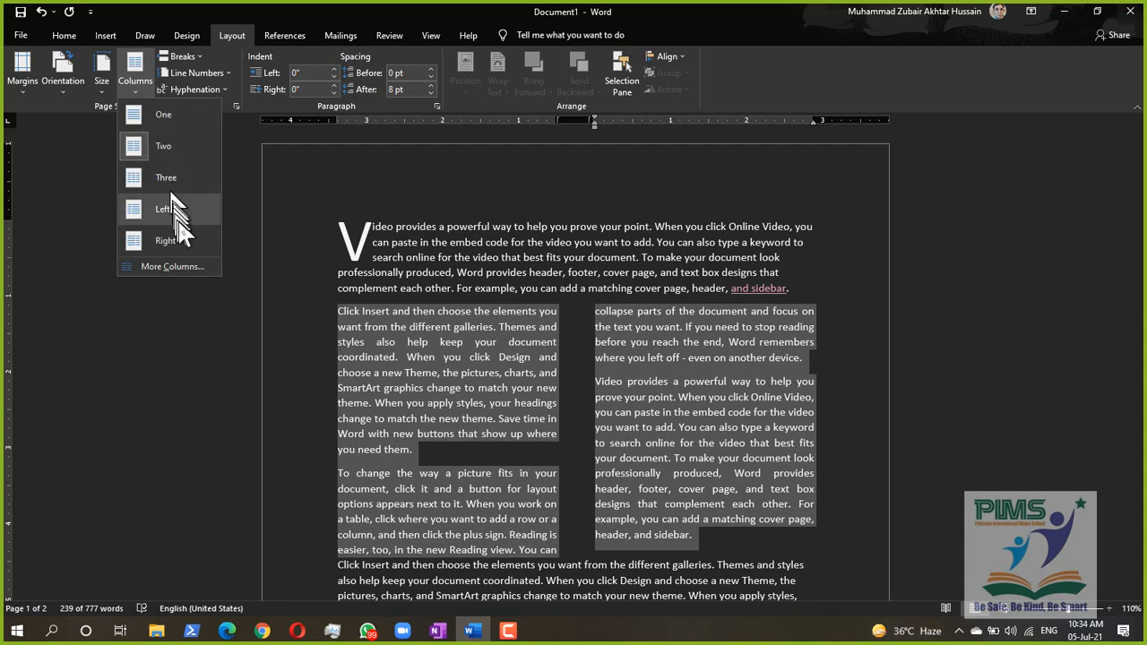
pyautogui.click(172, 266)
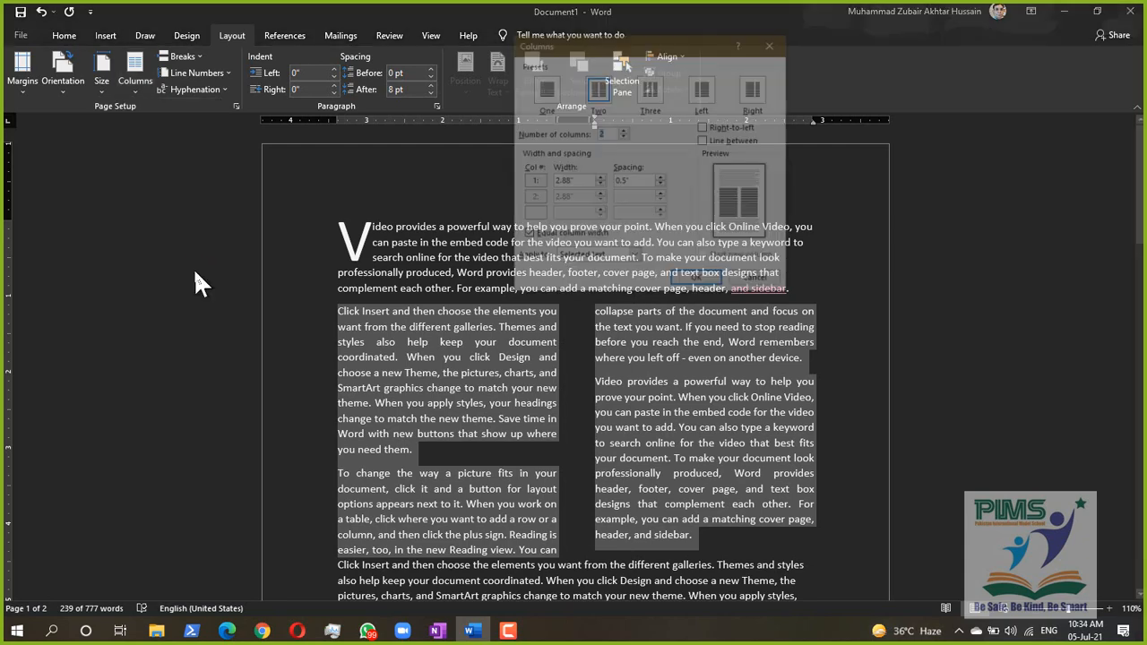
pyautogui.click(574, 376)
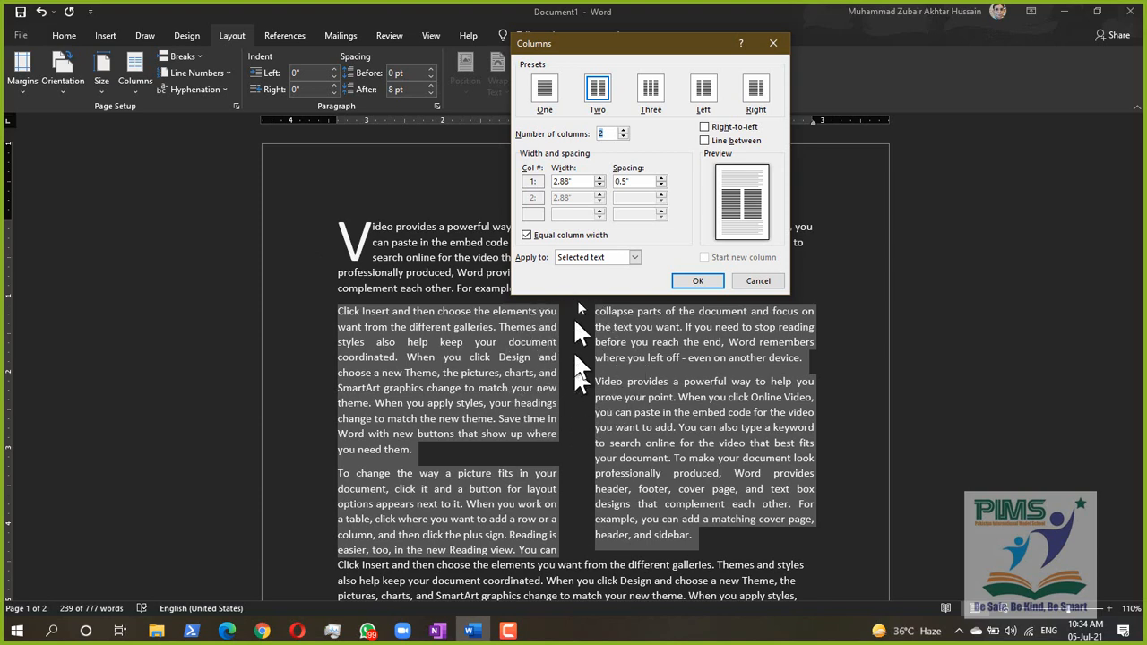
pyautogui.click(644, 181)
pyautogui.click(661, 186)
pyautogui.click(661, 185)
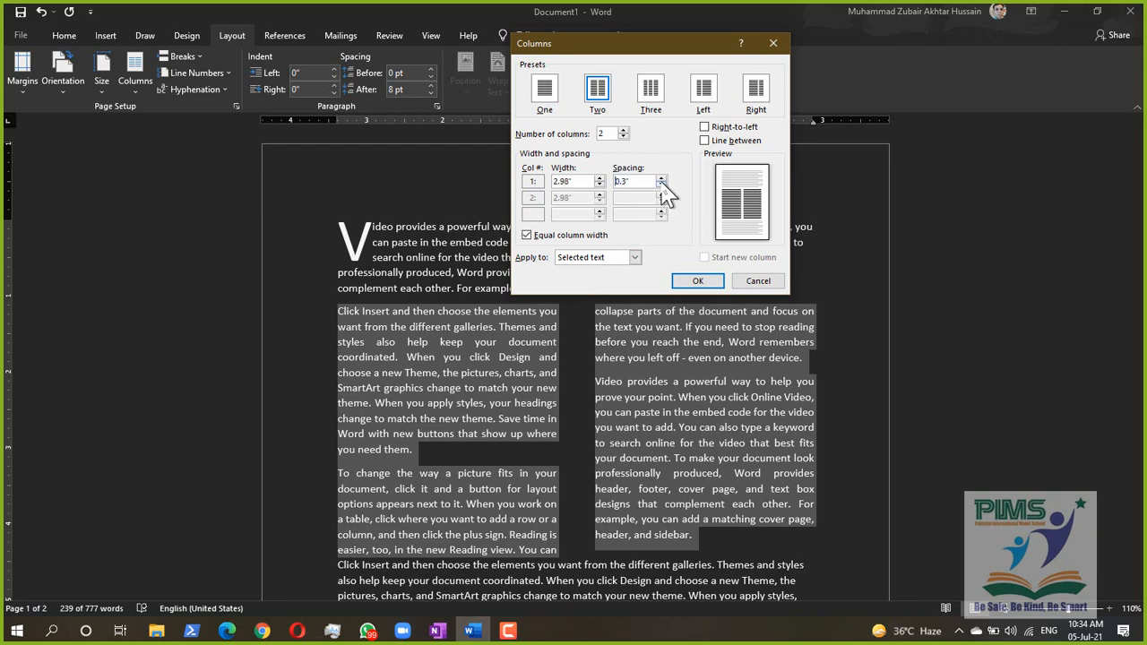
pyautogui.click(661, 185)
pyautogui.click(167, 636)
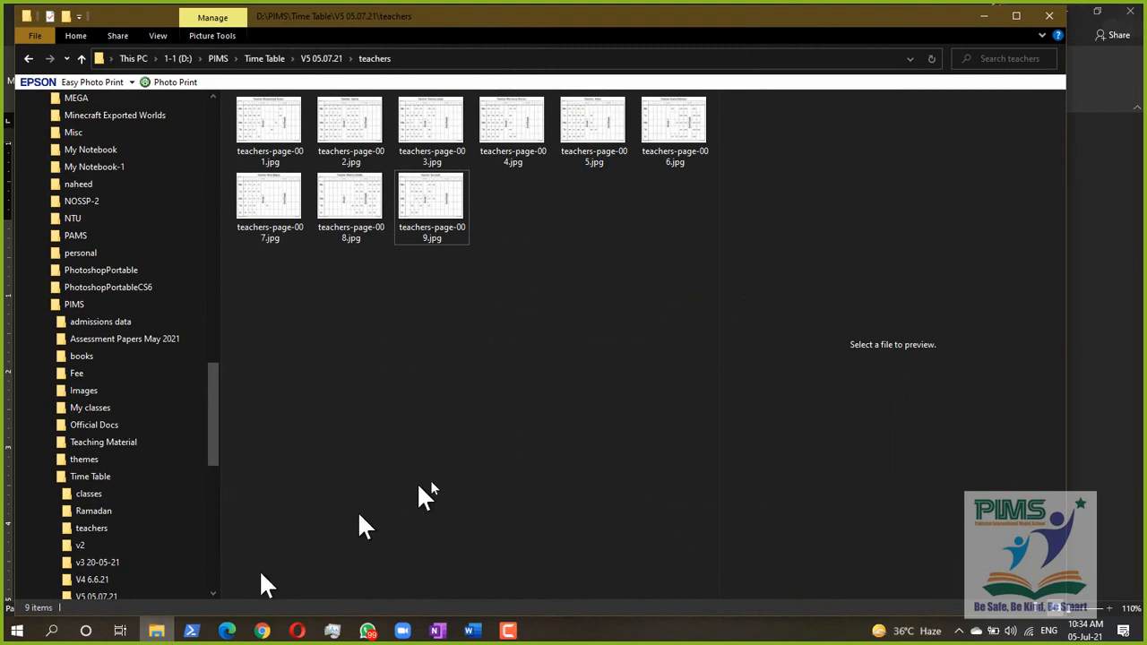
pyautogui.click(983, 18)
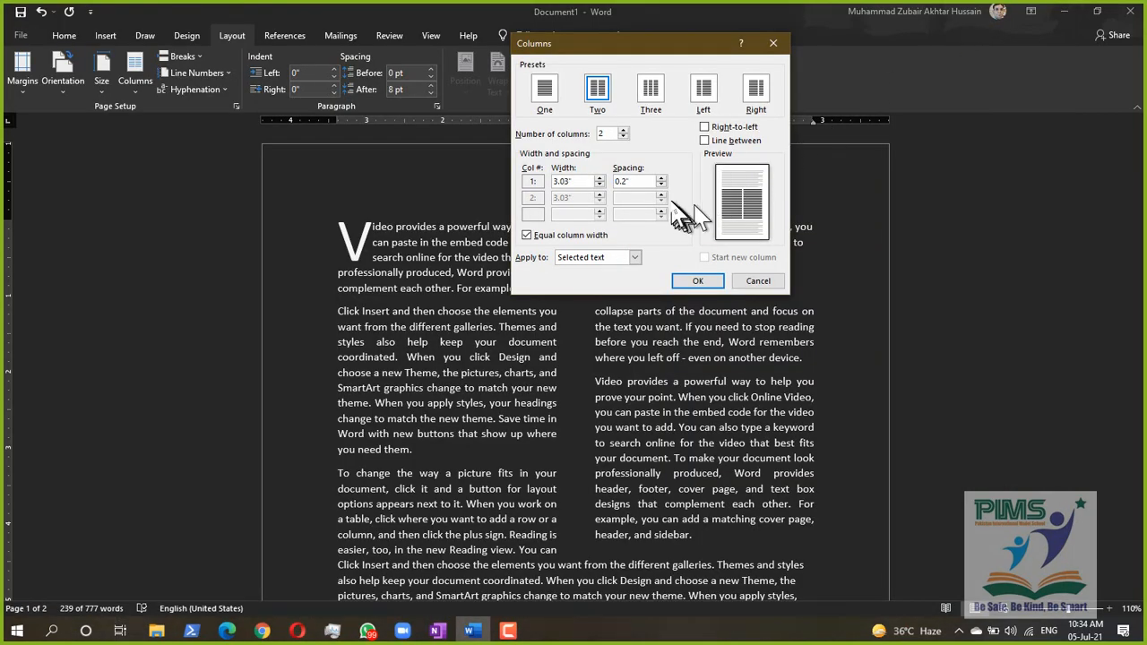
pyautogui.click(662, 177)
pyautogui.click(733, 144)
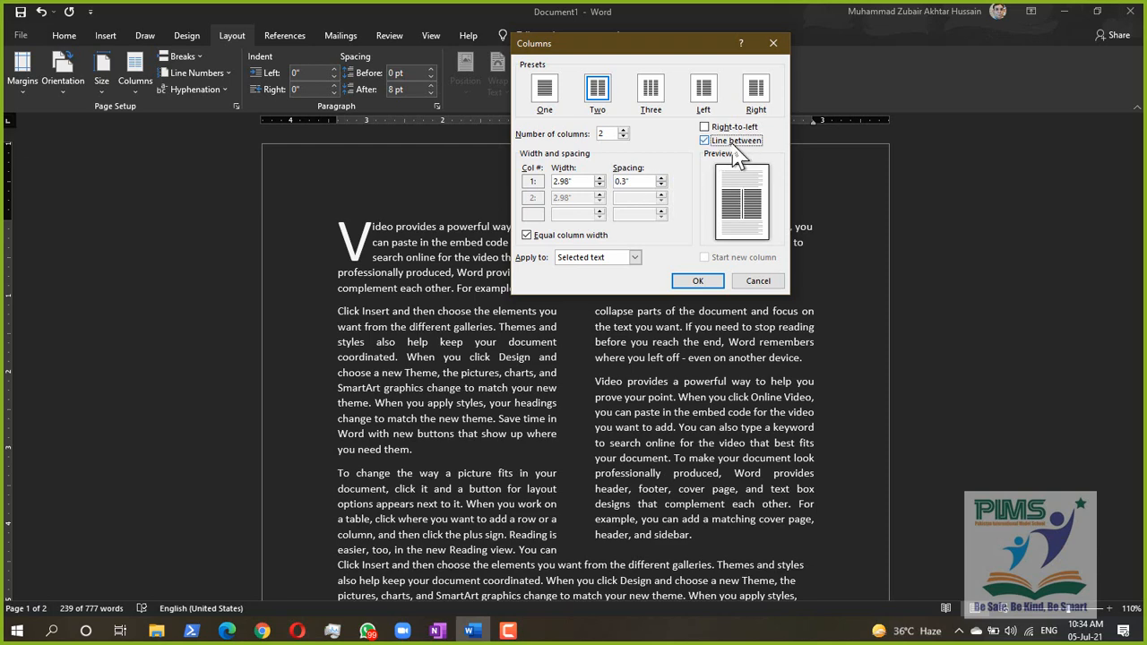
pyautogui.click(694, 280)
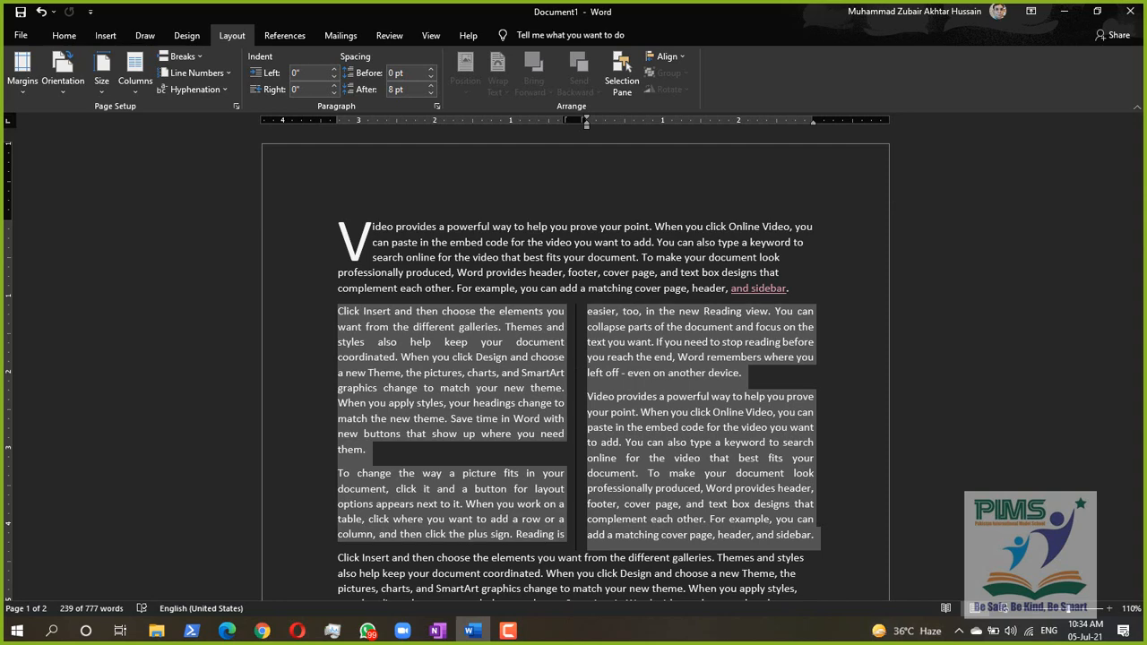
# Switch to the textbook chapter in Chrome to review the drop cap, hyperlink and column formatting objectives
pyautogui.press('F10')
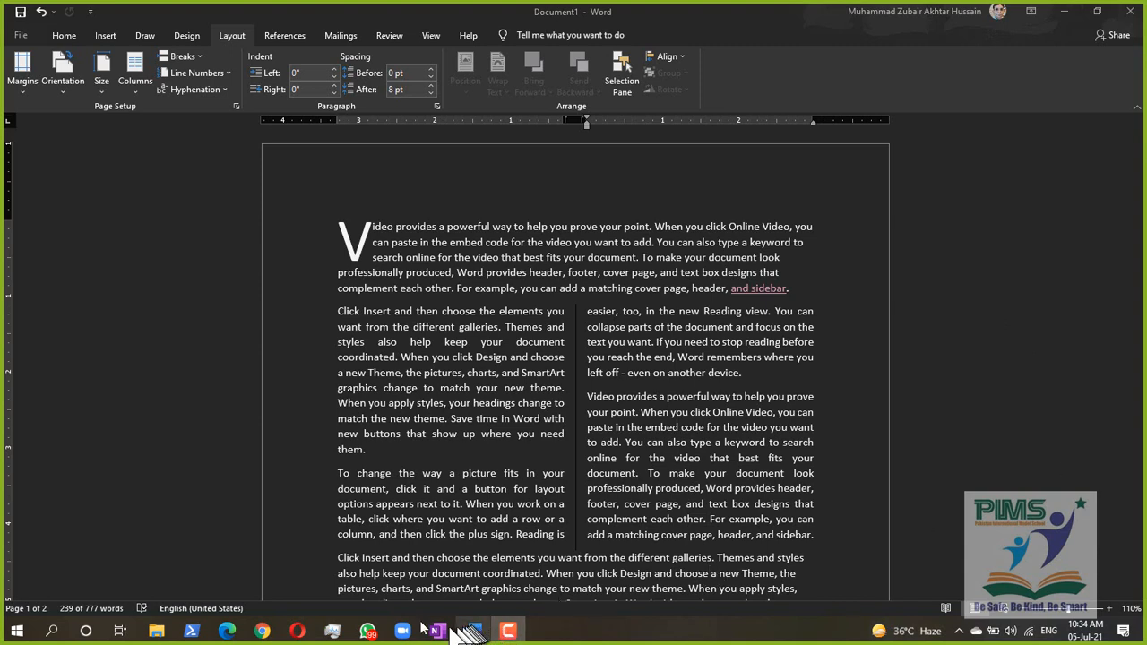
pyautogui.moveTo(262, 630)
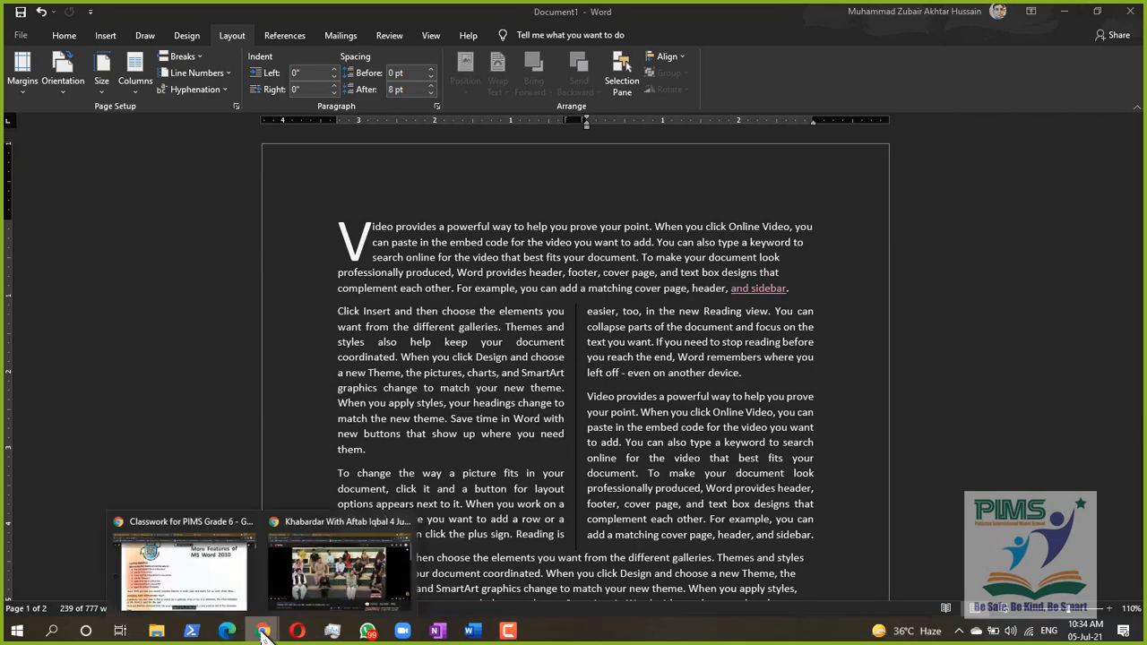
pyautogui.click(212, 601)
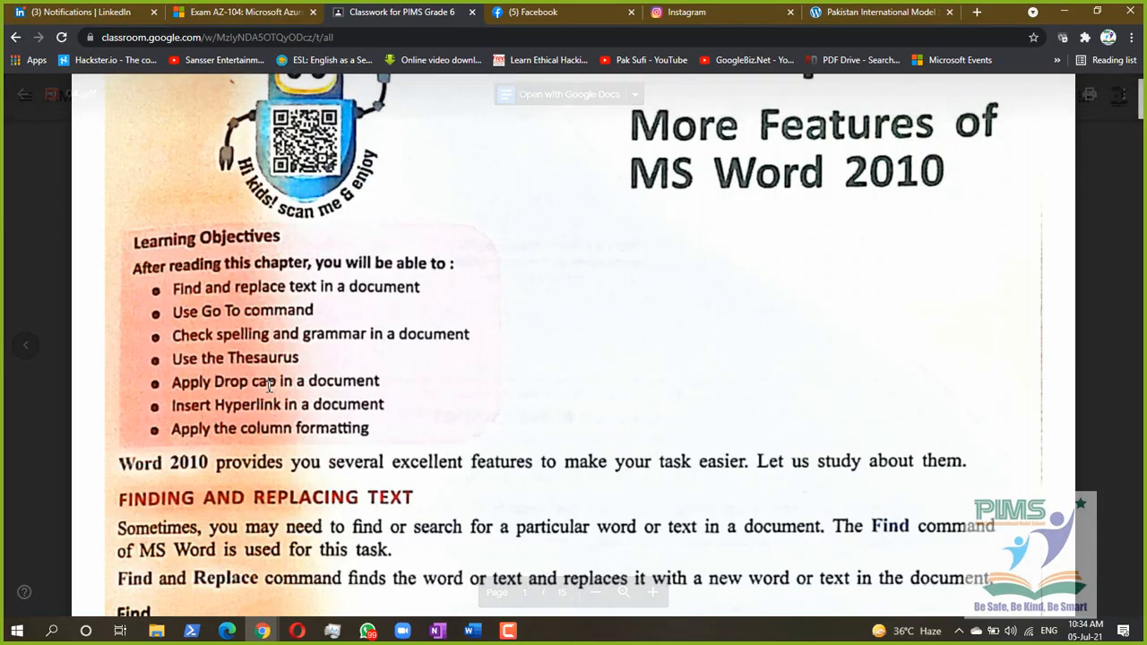
pyautogui.click(269, 386)
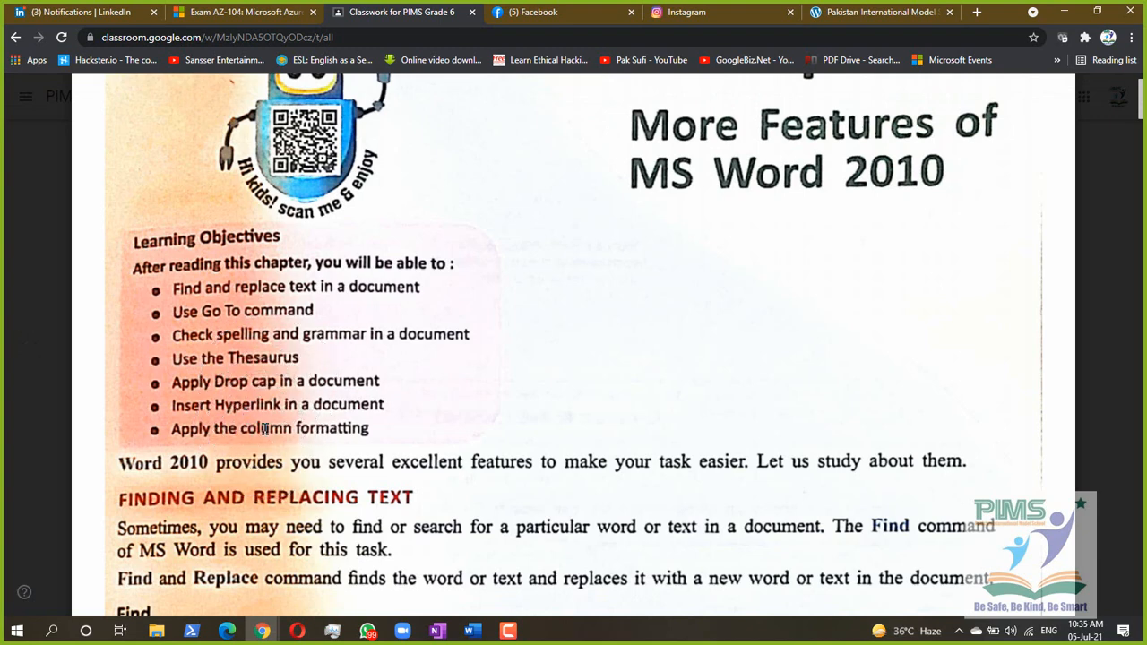